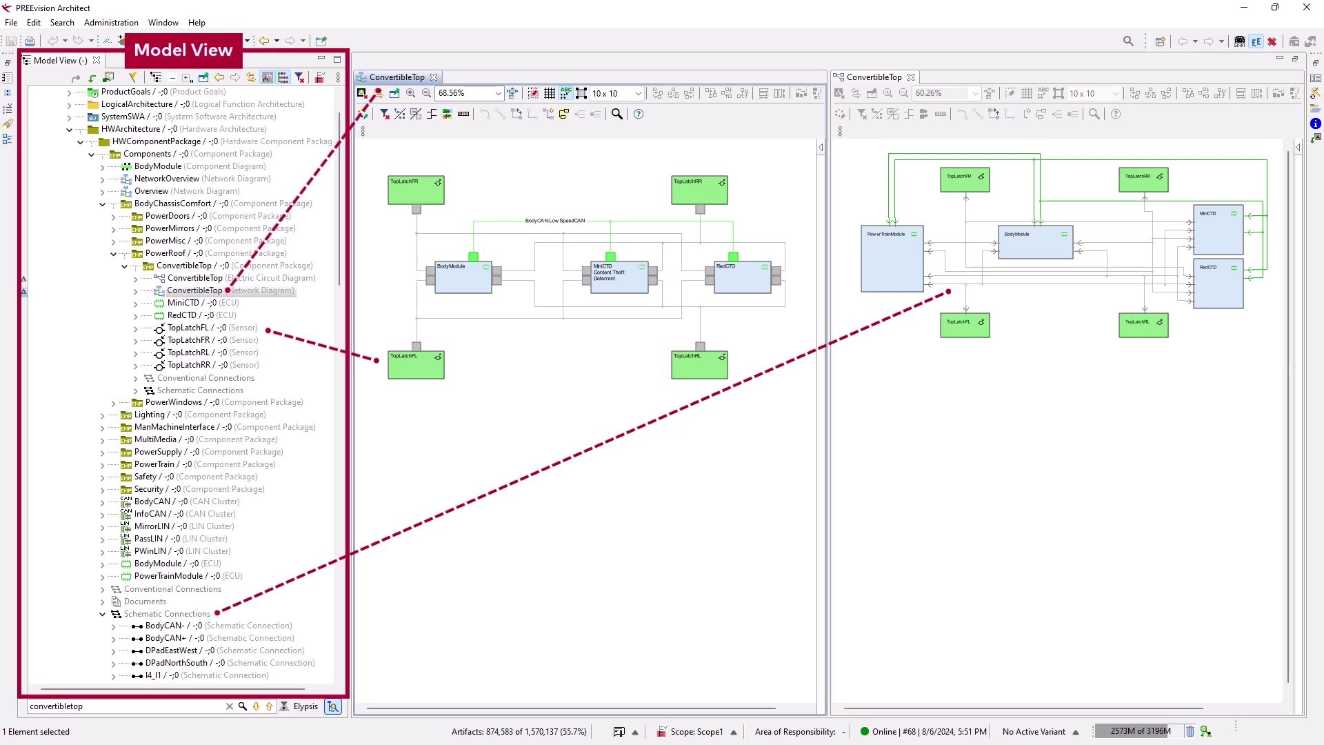
Step: Bring up the canvas quick-creation toolbar in the ConvertibleTop diagram and pick the Create New ECU tool
{"action": "left_click", "coordinate": [483, 170]}
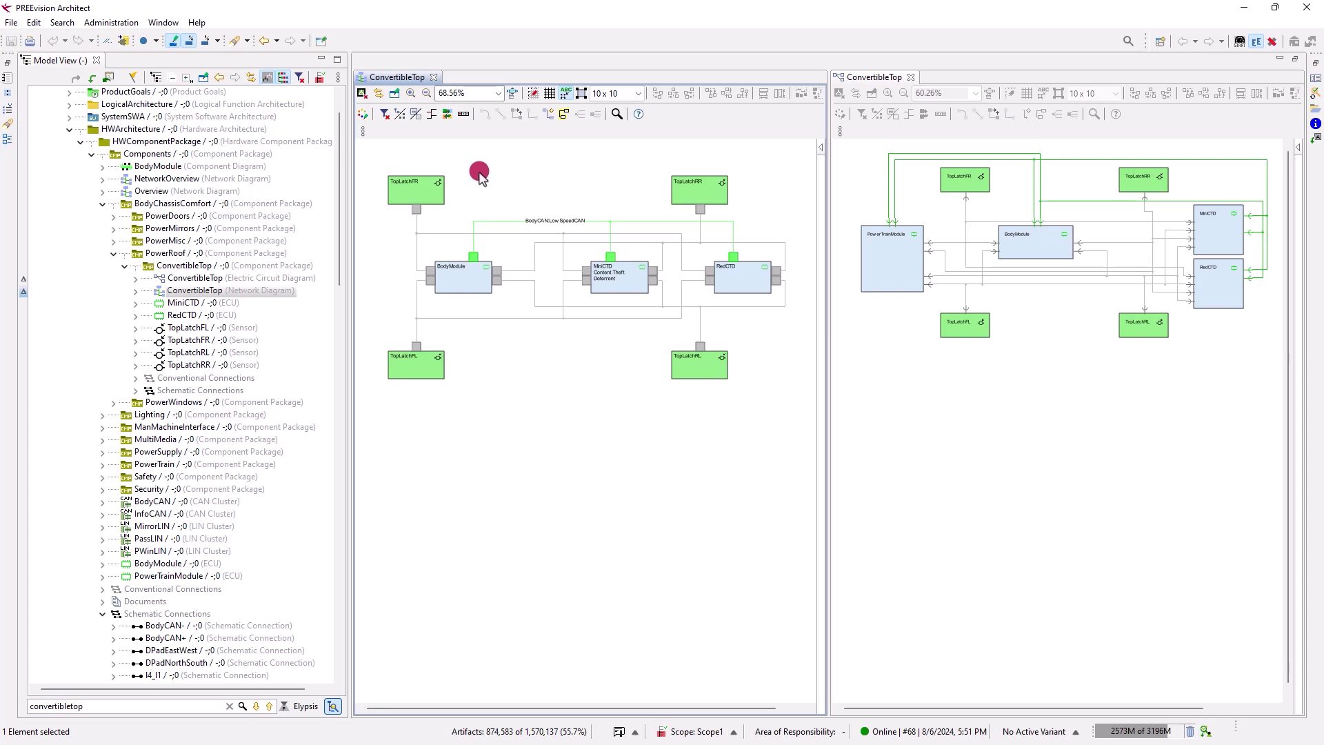
{"action": "left_click", "coordinate": [422, 184]}
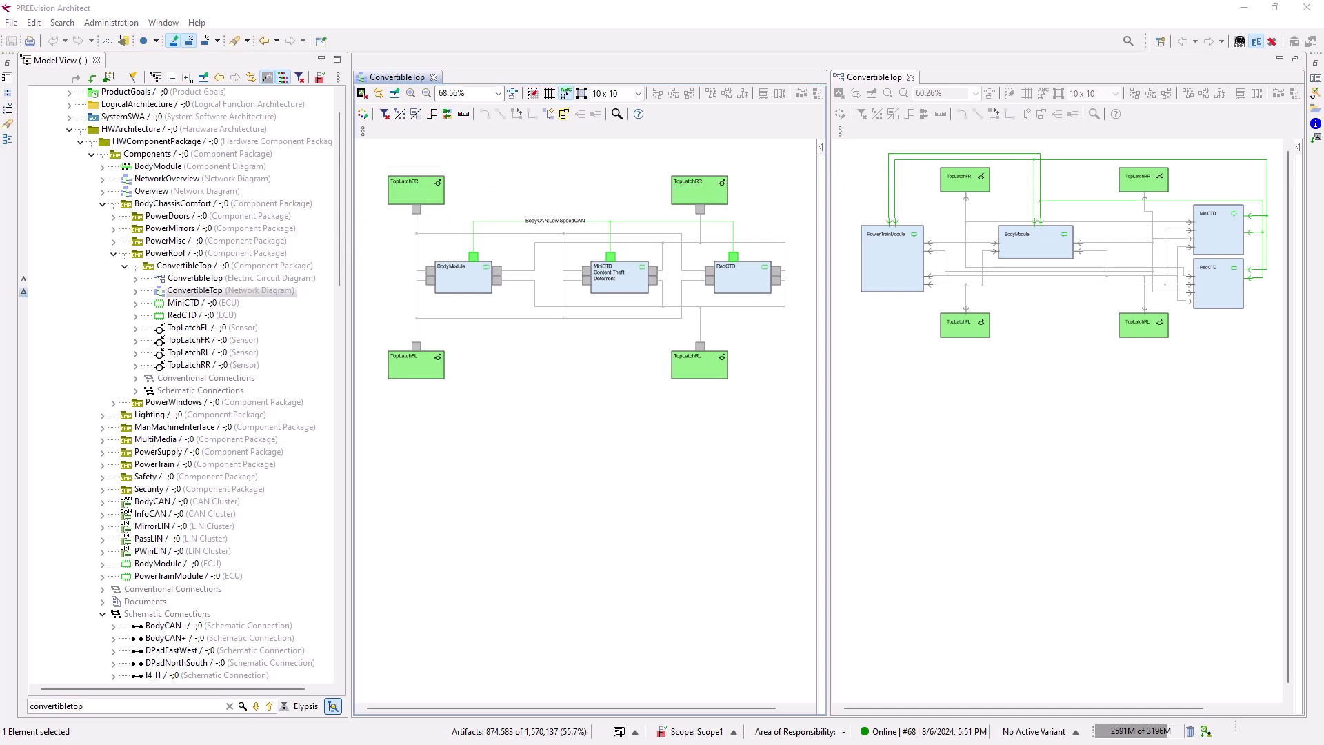
{"action": "left_click", "coordinate": [541, 437]}
{"action": "left_click", "coordinate": [566, 458]}
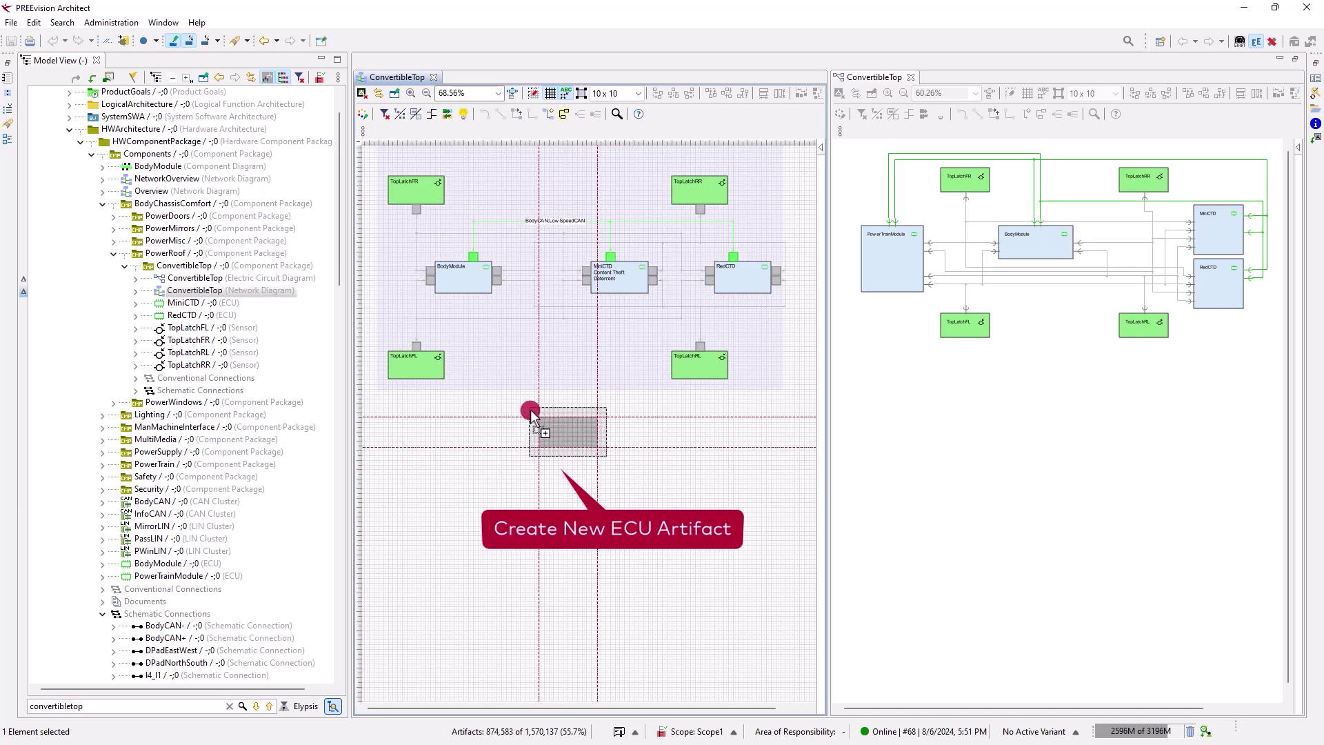
Step: Place a new ECU below the sensors and name it 'New Ecu'
{"action": "left_click", "coordinate": [531, 410]}
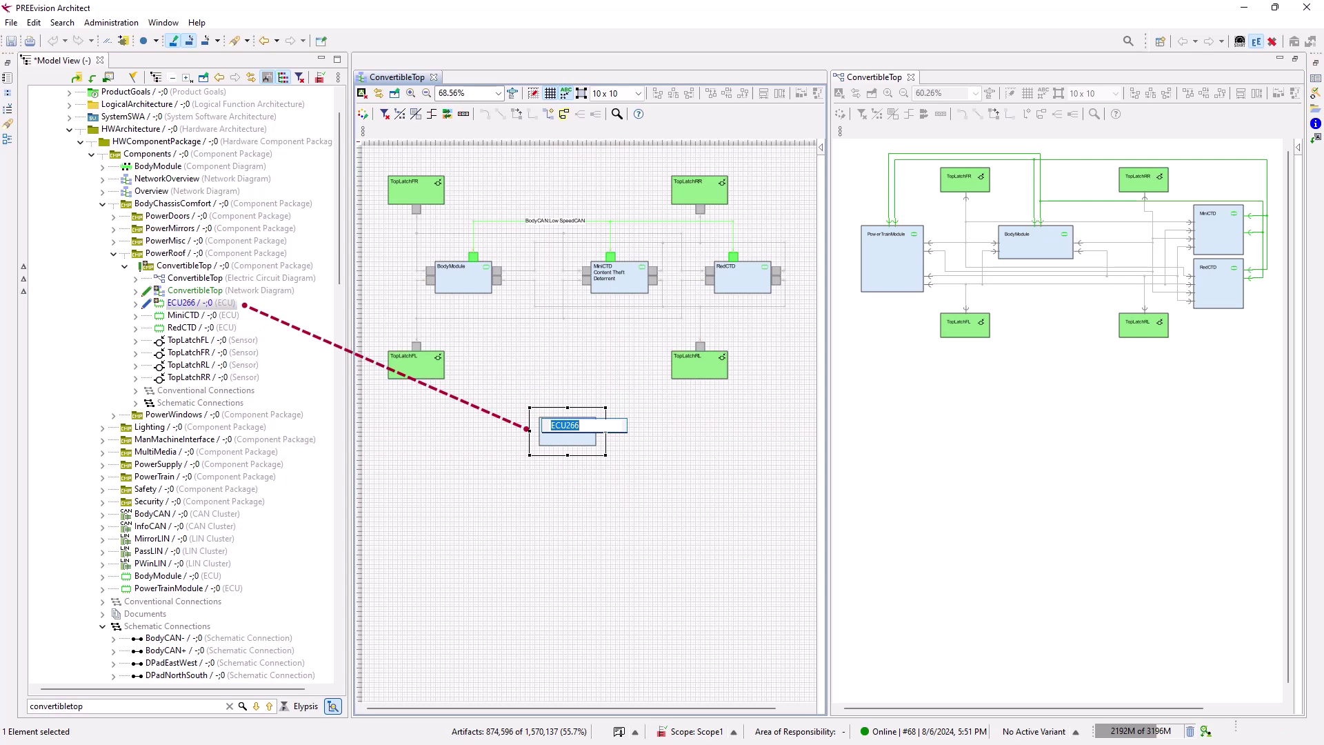
{"action": "type", "text": "New Ecu"}
{"action": "key", "text": "Return"}
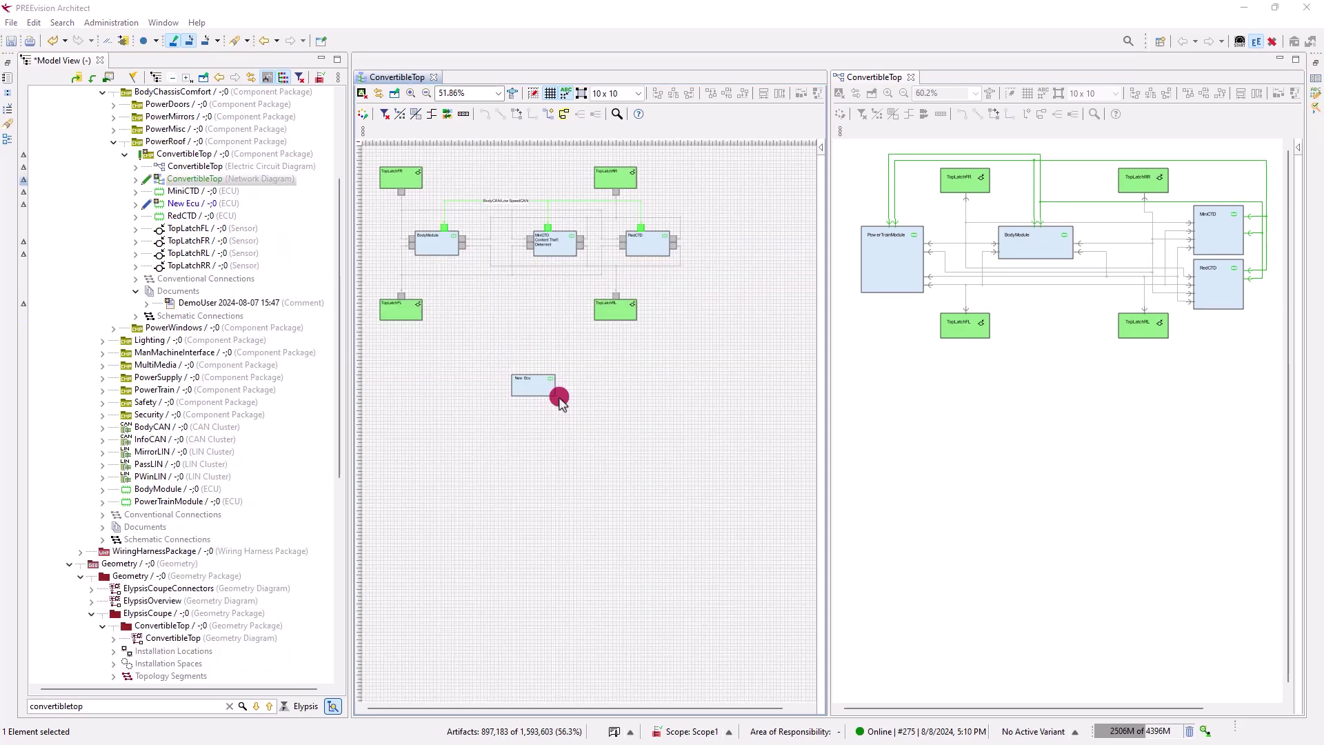
Step: Remove New Ecu from the diagram only, keeping it in the model
{"action": "right_click", "coordinate": [542, 393]}
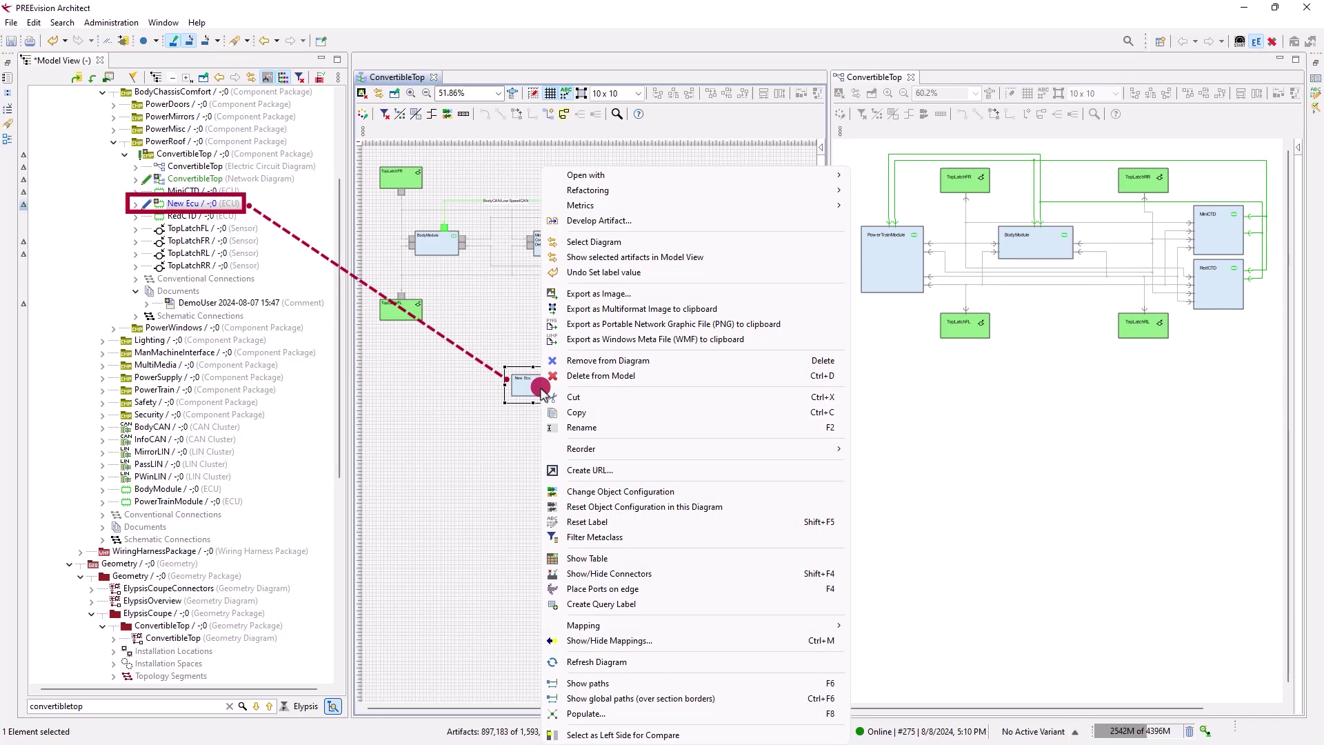
{"action": "left_click", "coordinate": [577, 362]}
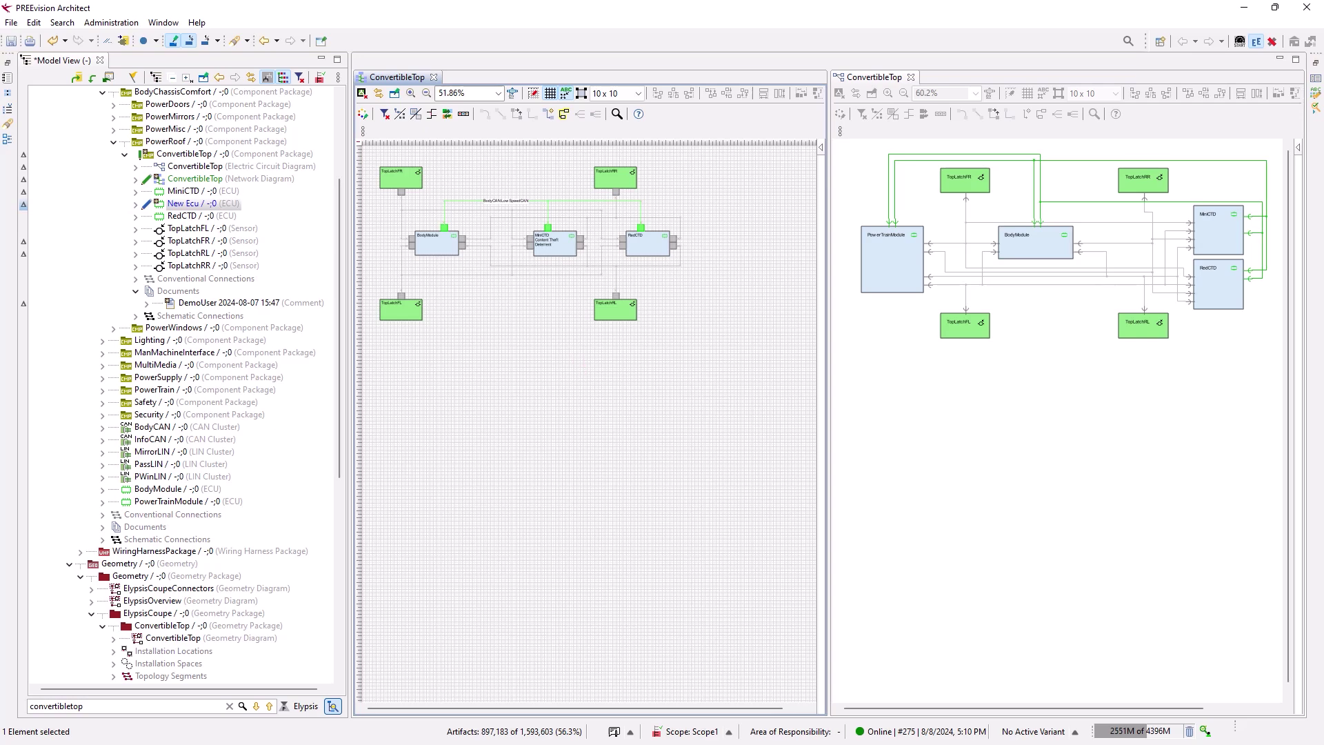
{"action": "left_click", "coordinate": [162, 152]}
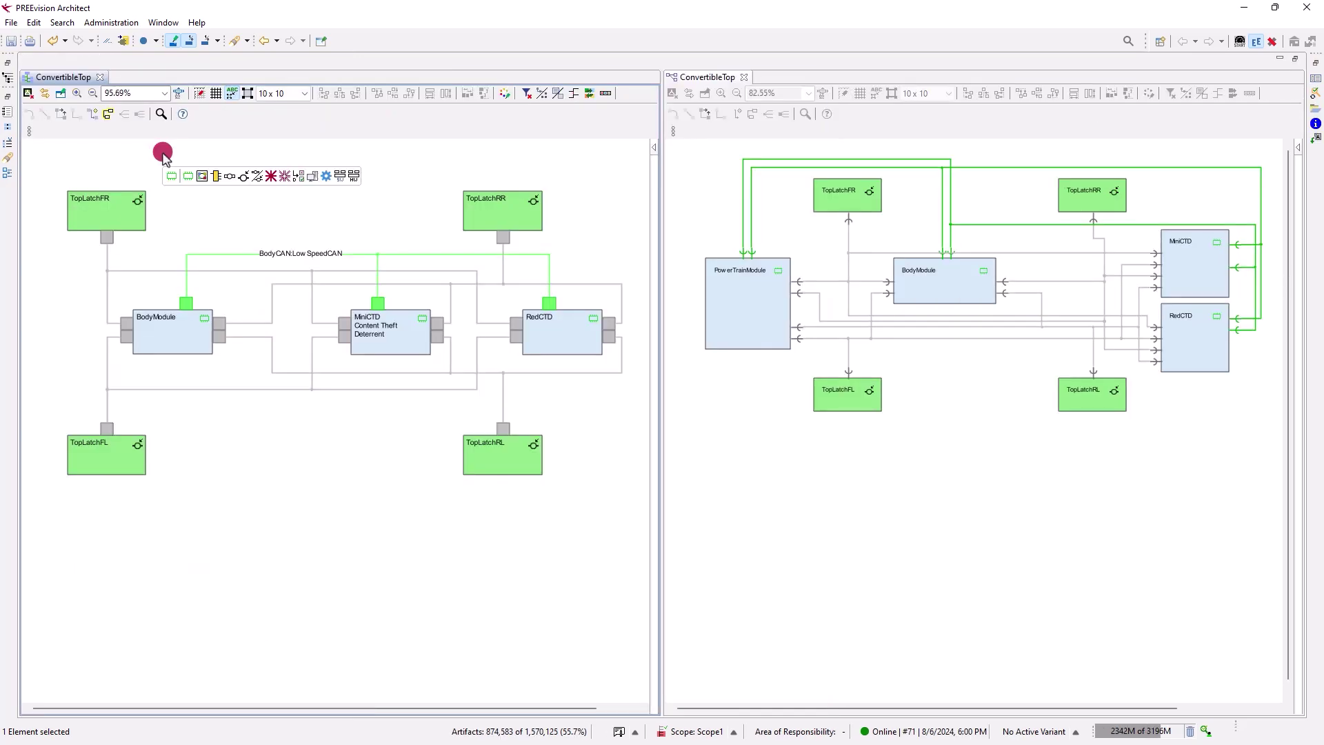
Step: Give TopLatchFR a red (255,0,0) background in this network diagram only via Change Object Configuration
{"action": "left_click", "coordinate": [122, 209]}
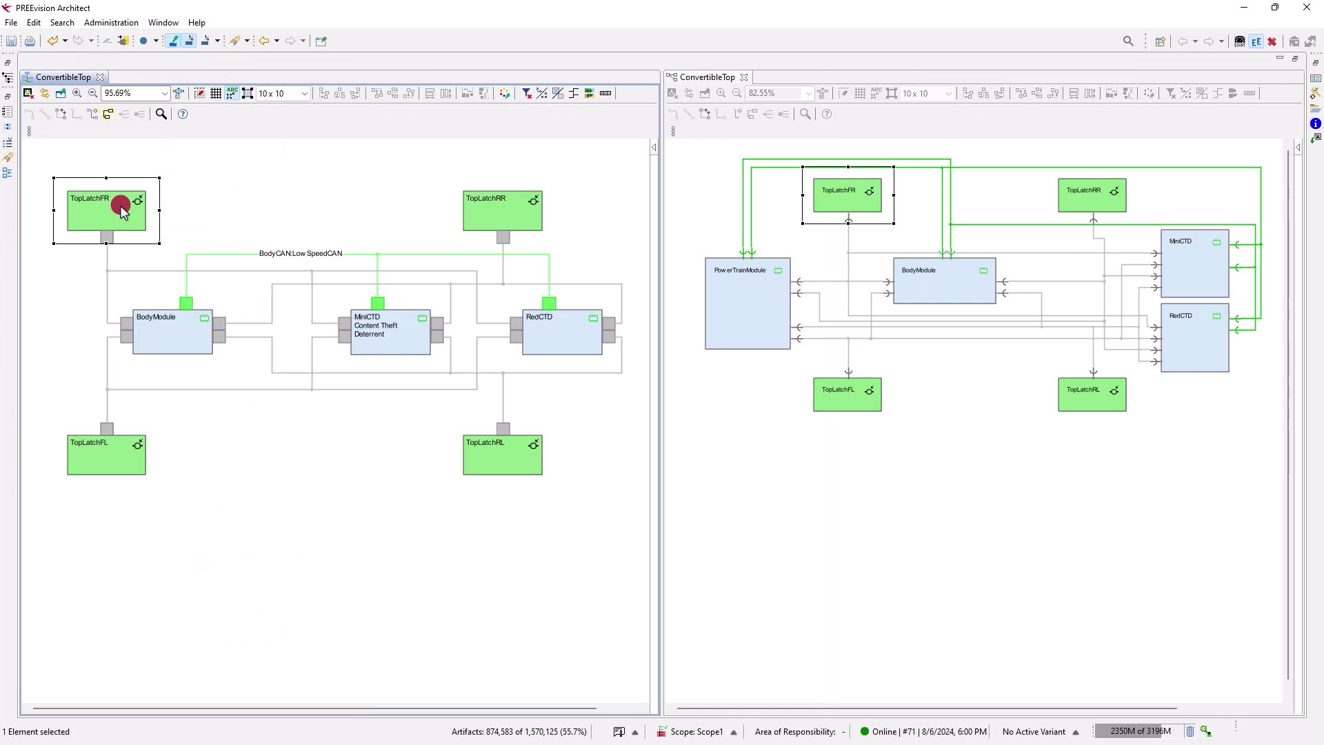
{"action": "right_click", "coordinate": [122, 208]}
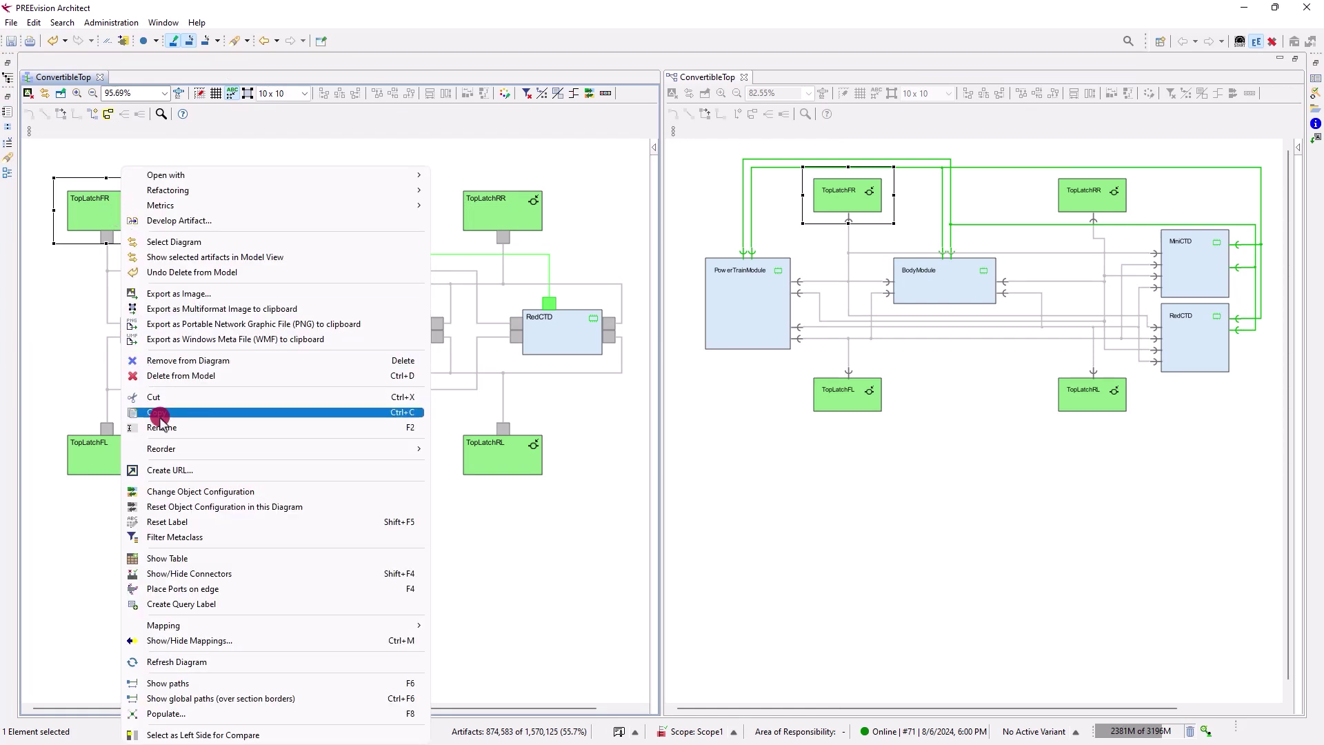
{"action": "left_click", "coordinate": [187, 490]}
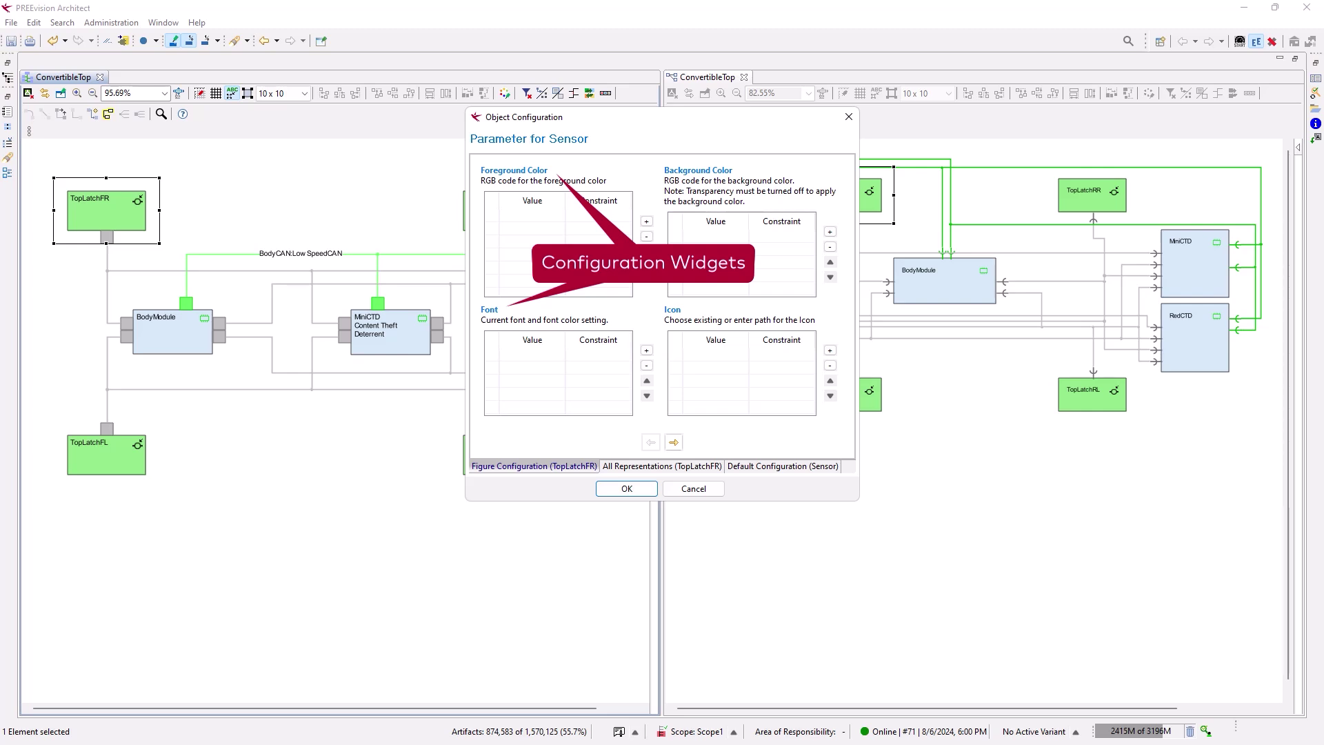
{"action": "left_click", "coordinate": [830, 231]}
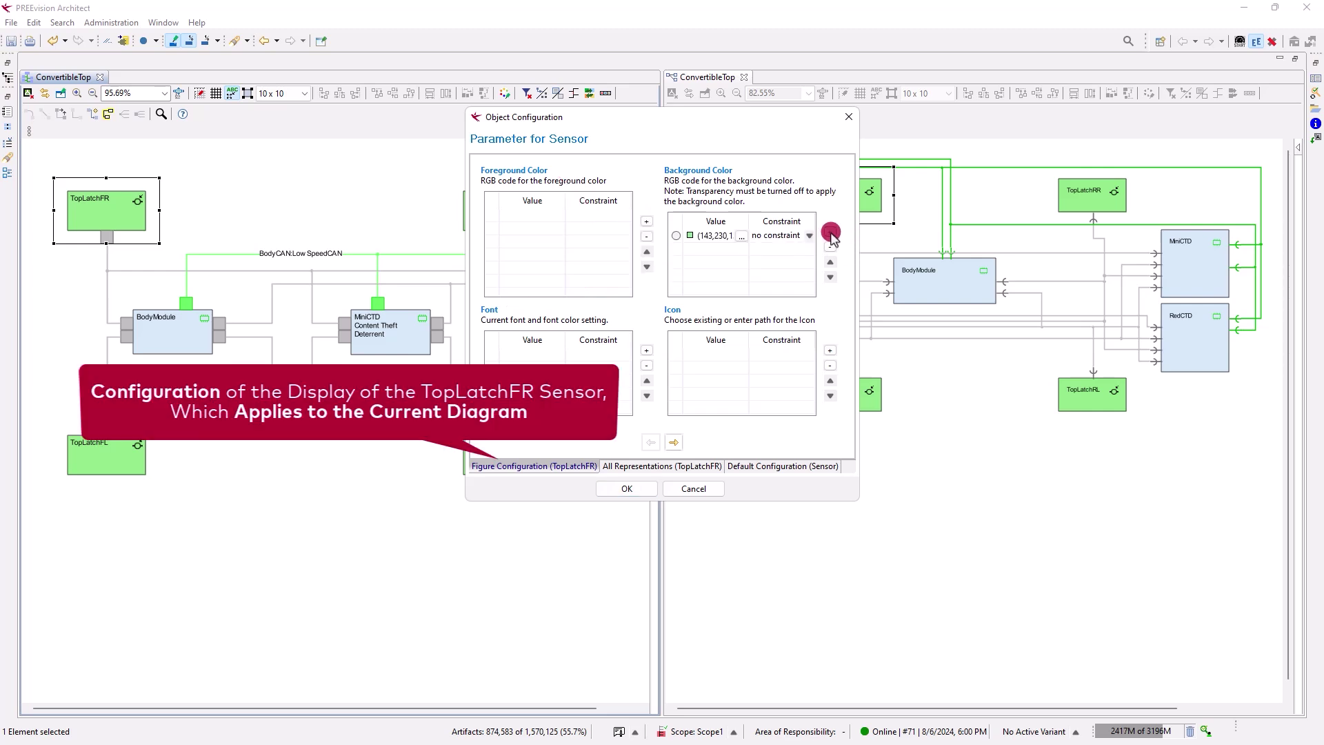
{"action": "left_click", "coordinate": [741, 236]}
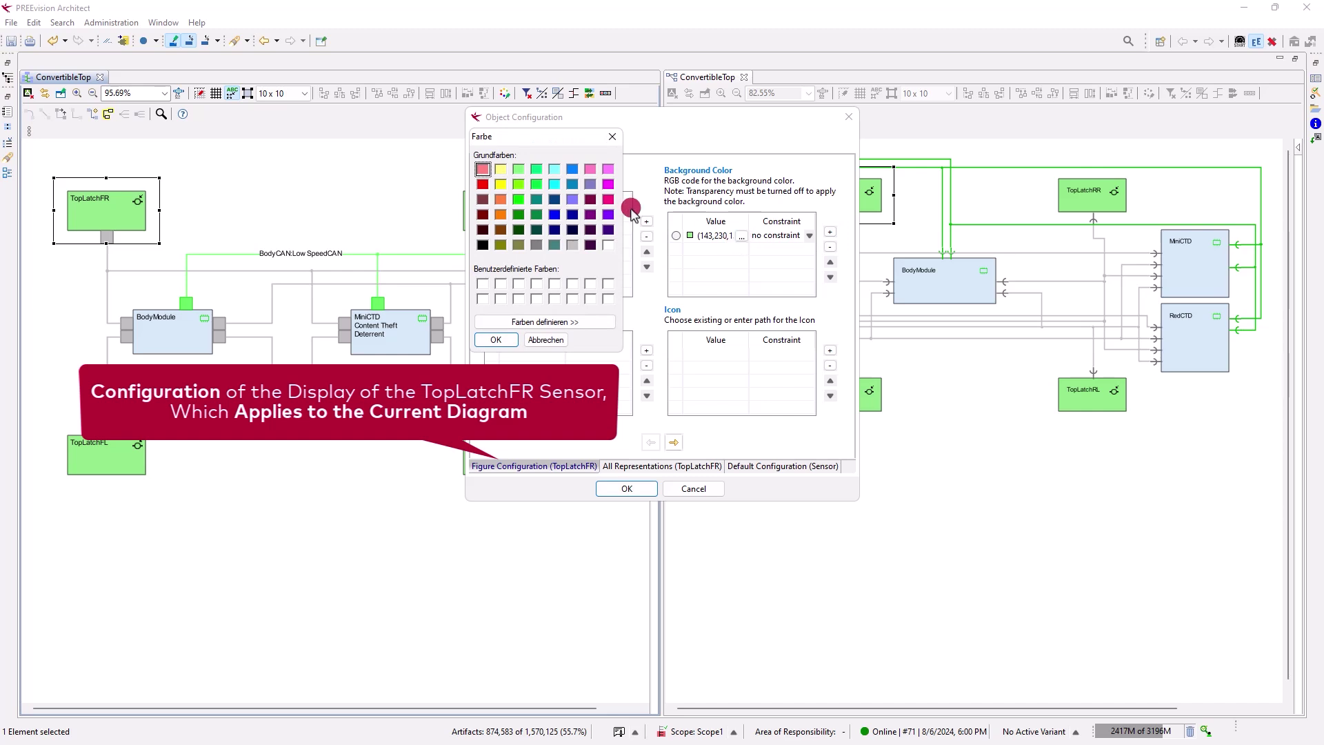
{"action": "left_click", "coordinate": [482, 184]}
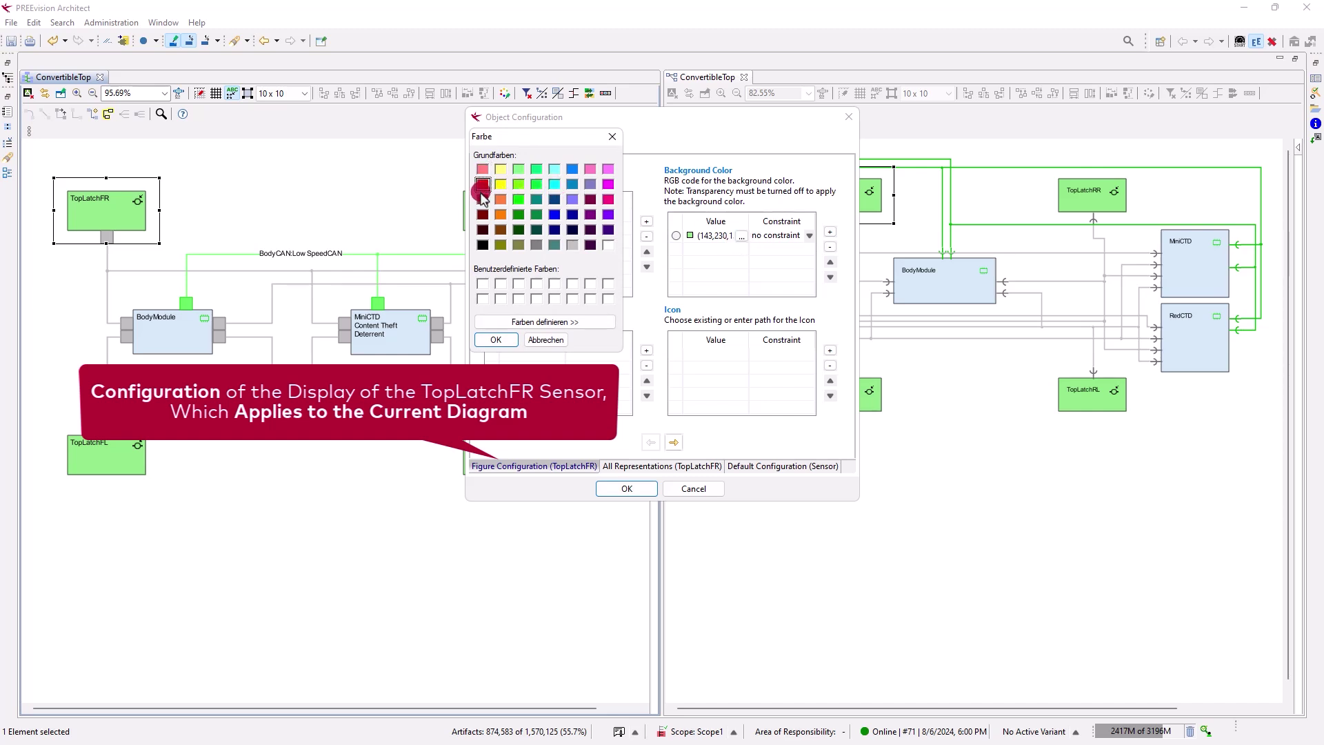
{"action": "left_click", "coordinate": [496, 339]}
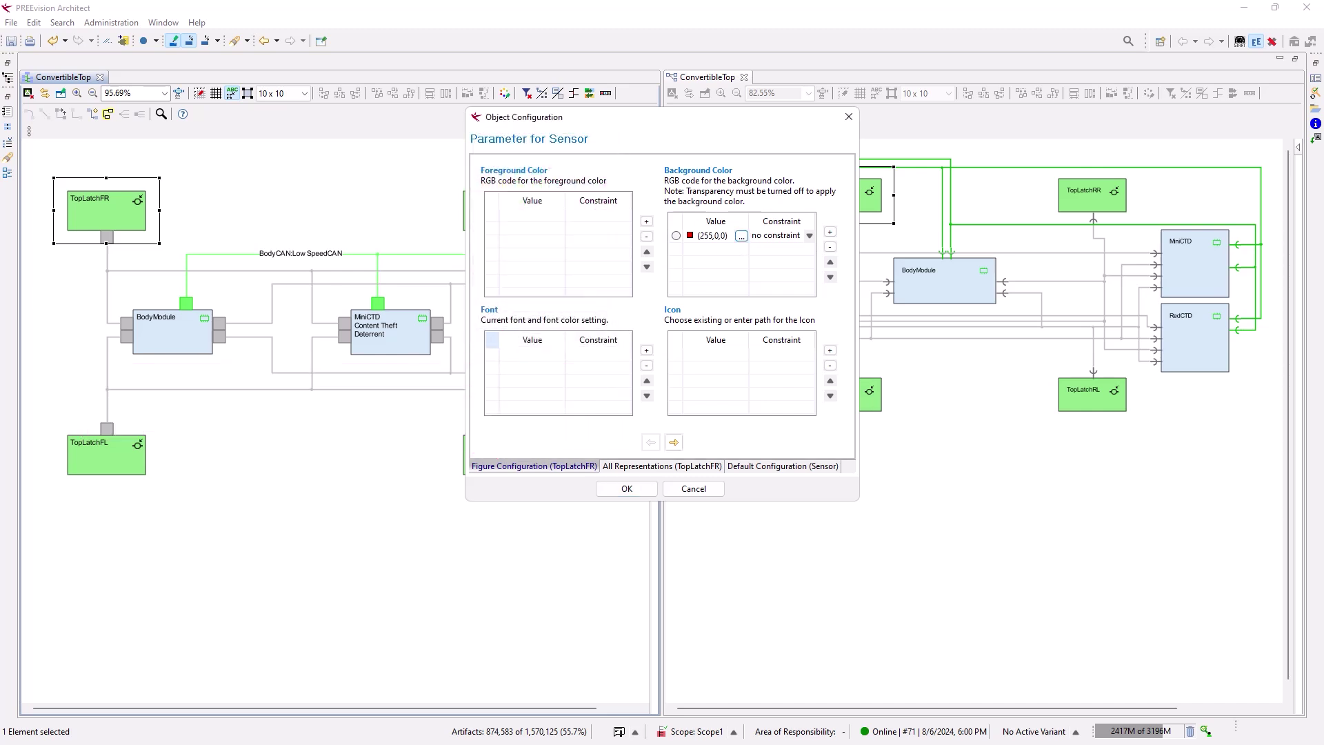
{"action": "left_click", "coordinate": [639, 489]}
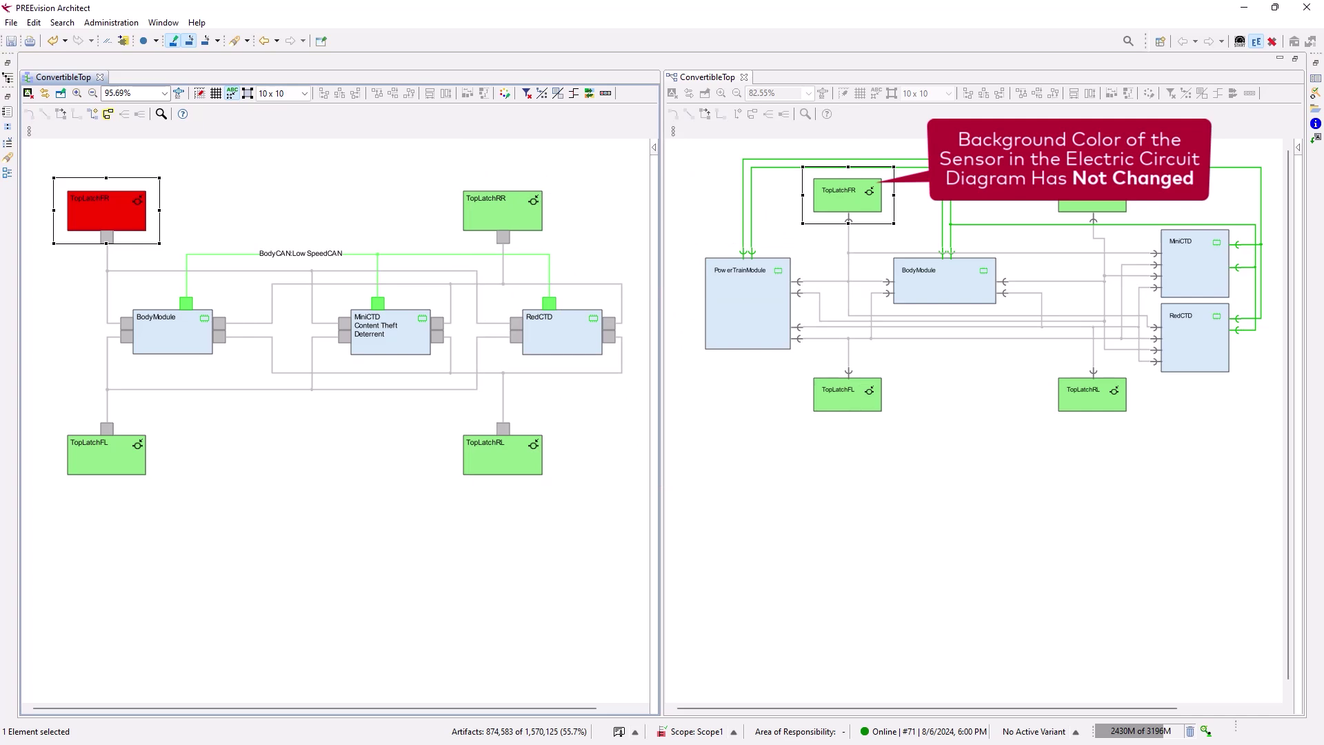
{"action": "right_click", "coordinate": [83, 210]}
Step: Reset TopLatchFR's diagram-specific look and reopen its object configuration
{"action": "left_click", "coordinate": [141, 494]}
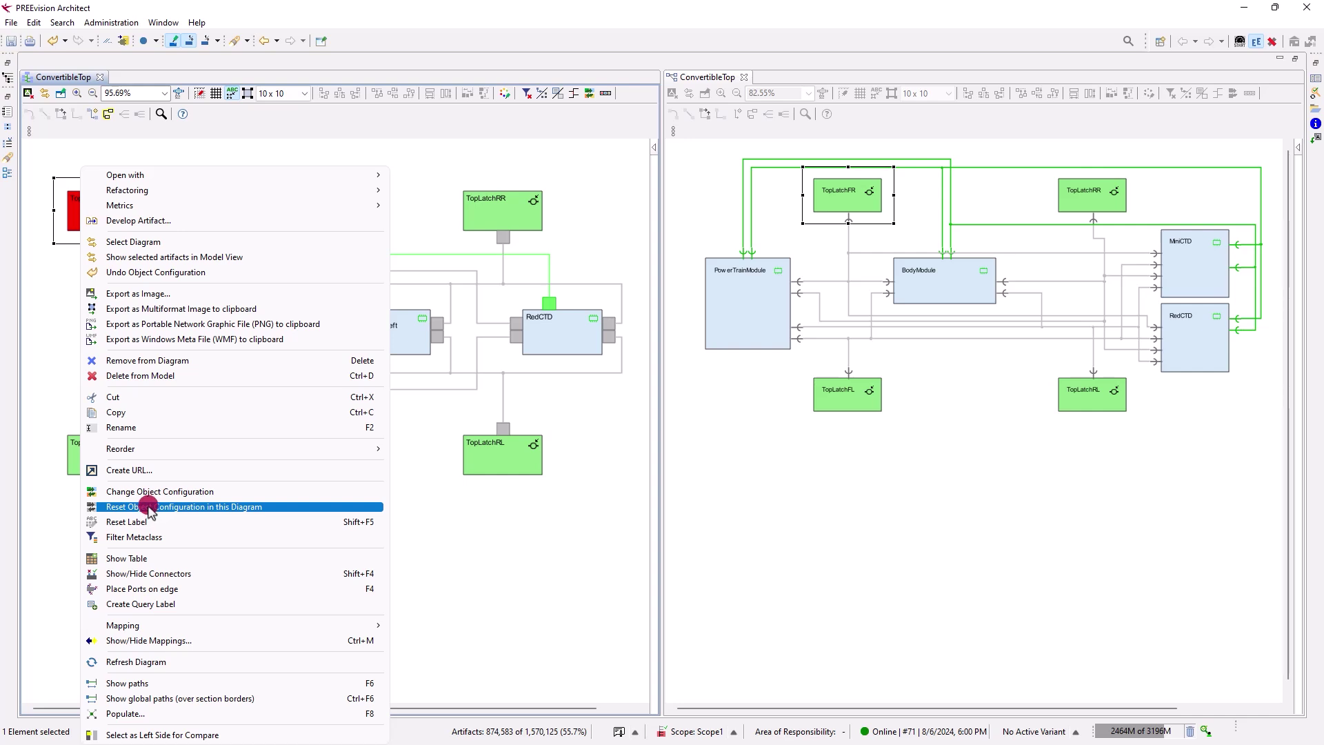
{"action": "left_click", "coordinate": [151, 507]}
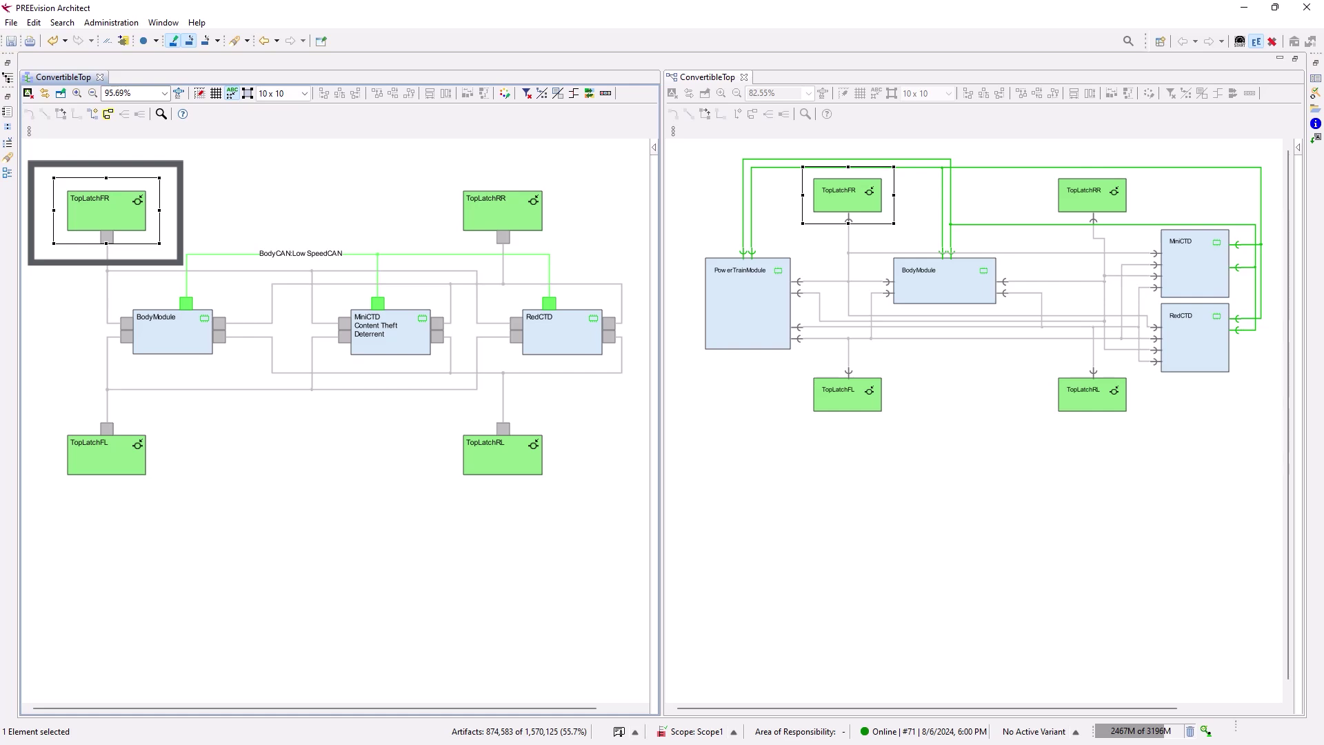
{"action": "left_click", "coordinate": [97, 200]}
{"action": "right_click", "coordinate": [97, 200]}
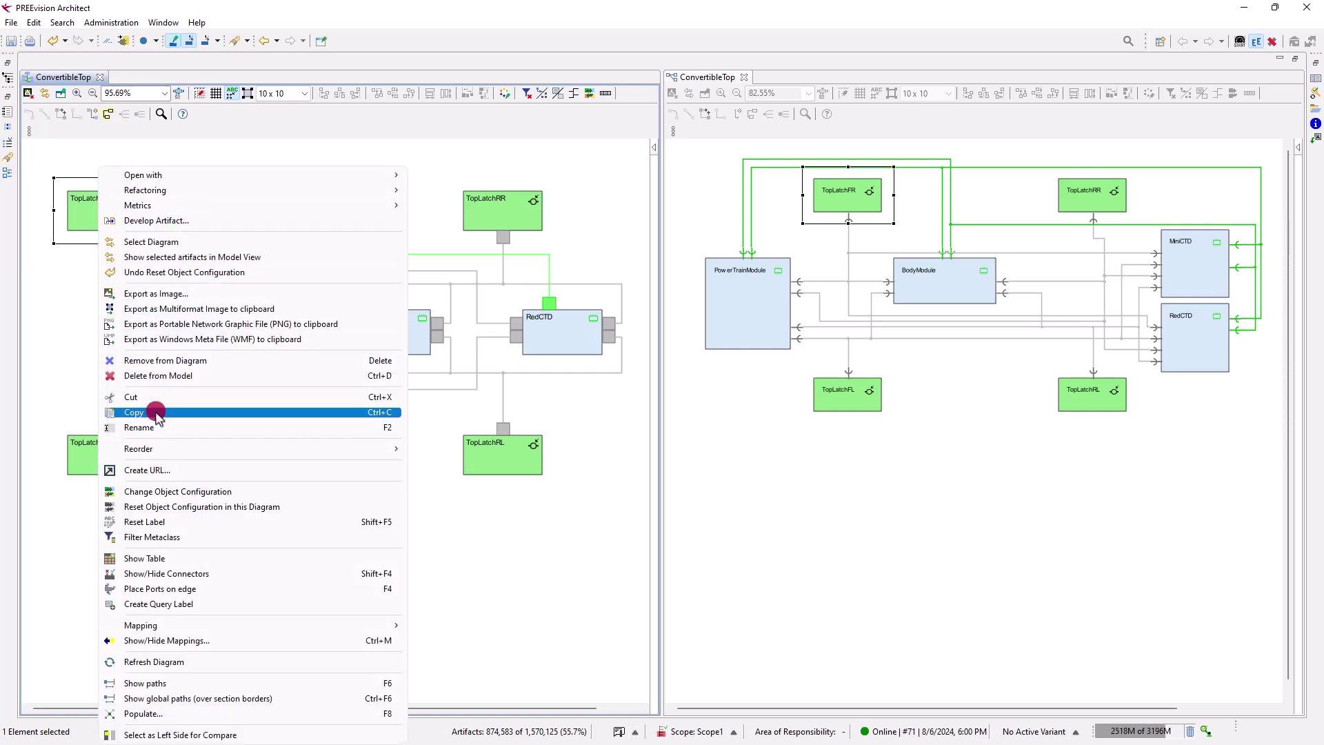
{"action": "left_click", "coordinate": [194, 490]}
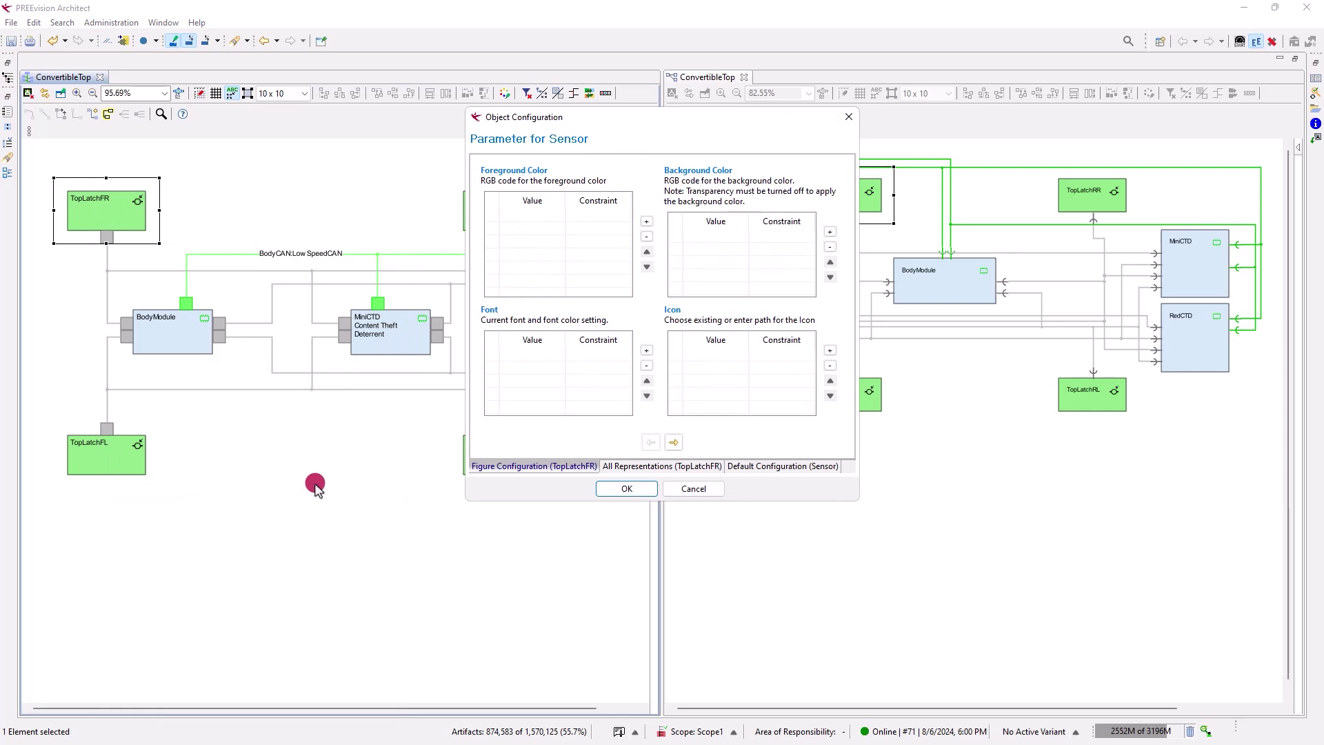
Step: Set a red (255,0,0) background for TopLatchFR under All Representations
{"action": "left_click", "coordinate": [626, 468]}
{"action": "left_click", "coordinate": [831, 232]}
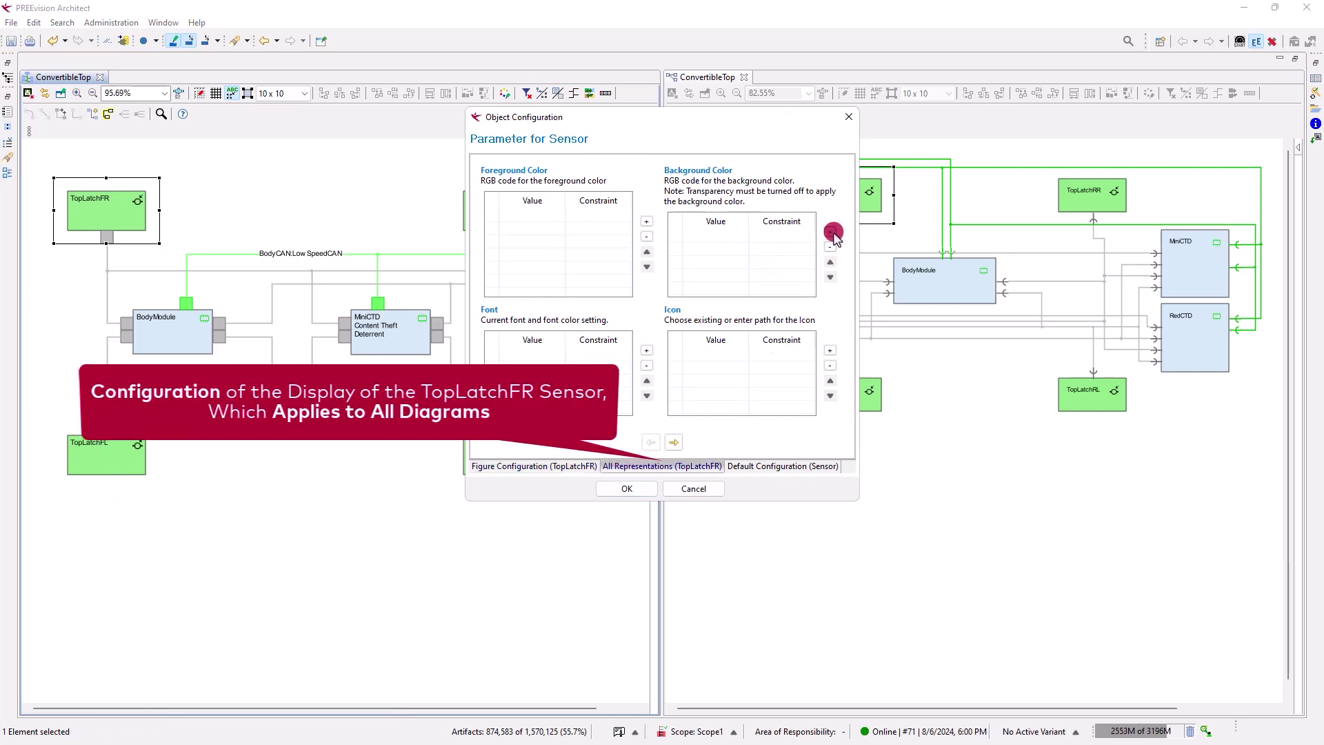
{"action": "left_click", "coordinate": [741, 236]}
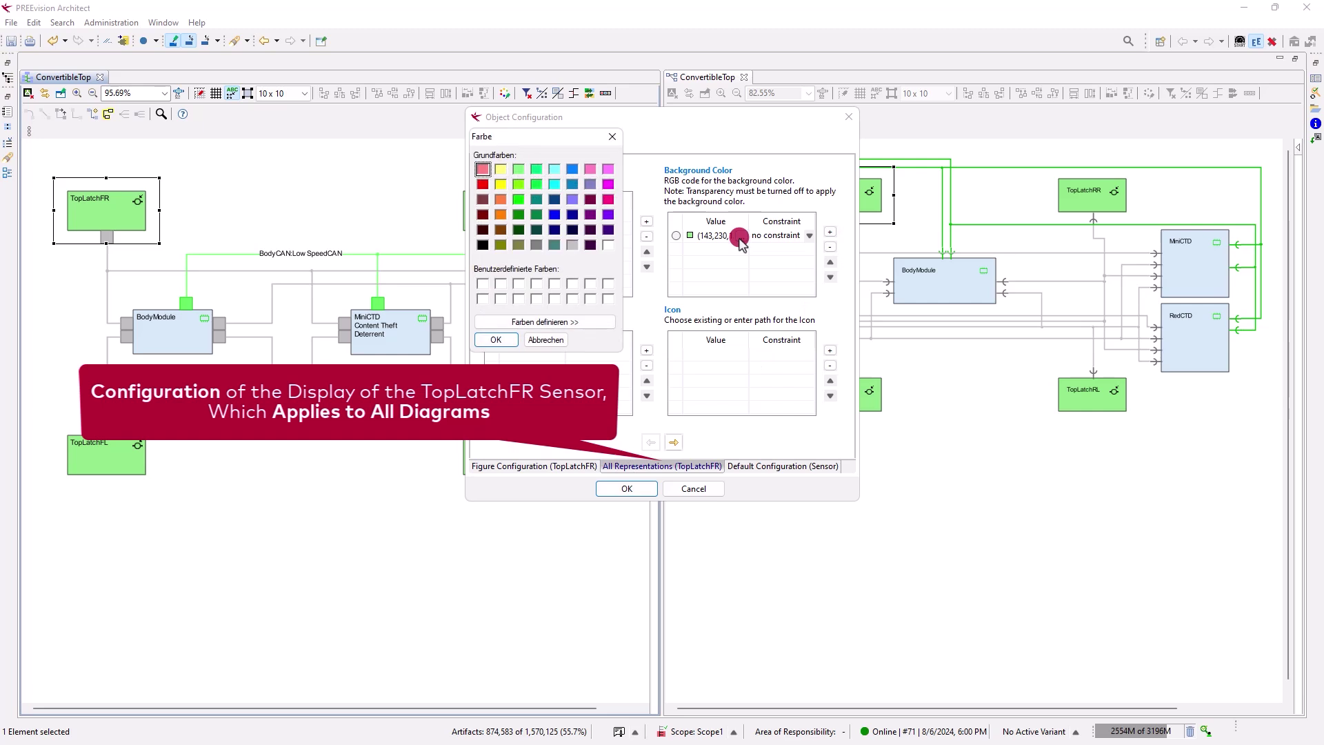
{"action": "left_click", "coordinate": [482, 184]}
{"action": "left_click", "coordinate": [494, 339]}
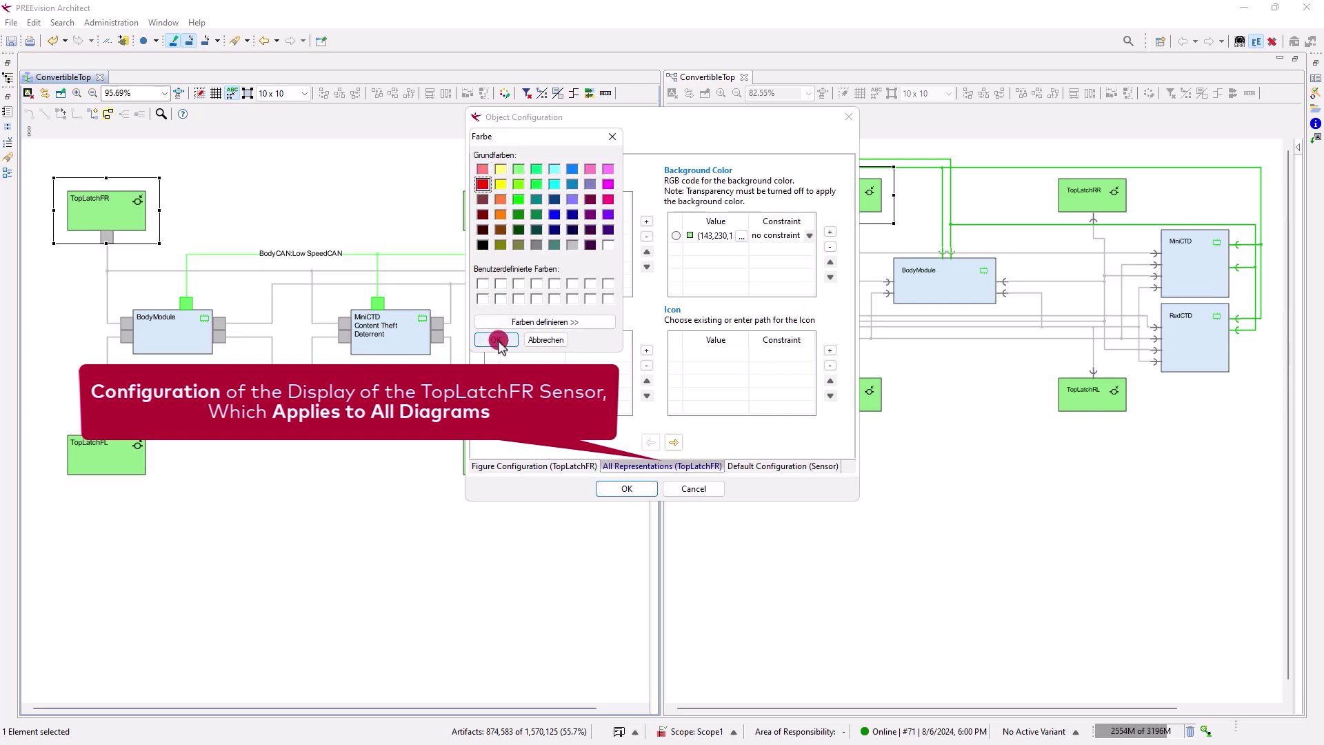
{"action": "left_click", "coordinate": [626, 490]}
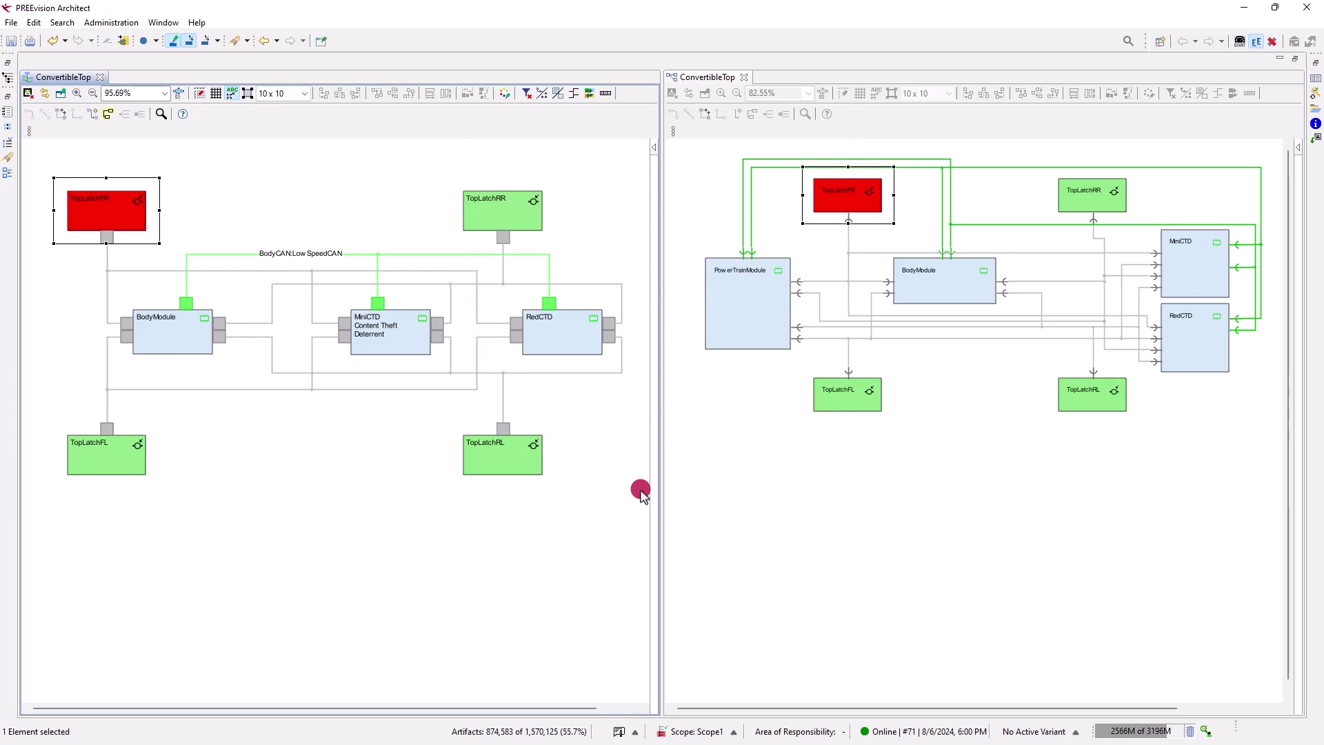
{"action": "left_click", "coordinate": [531, 466]}
{"action": "right_click", "coordinate": [531, 467]}
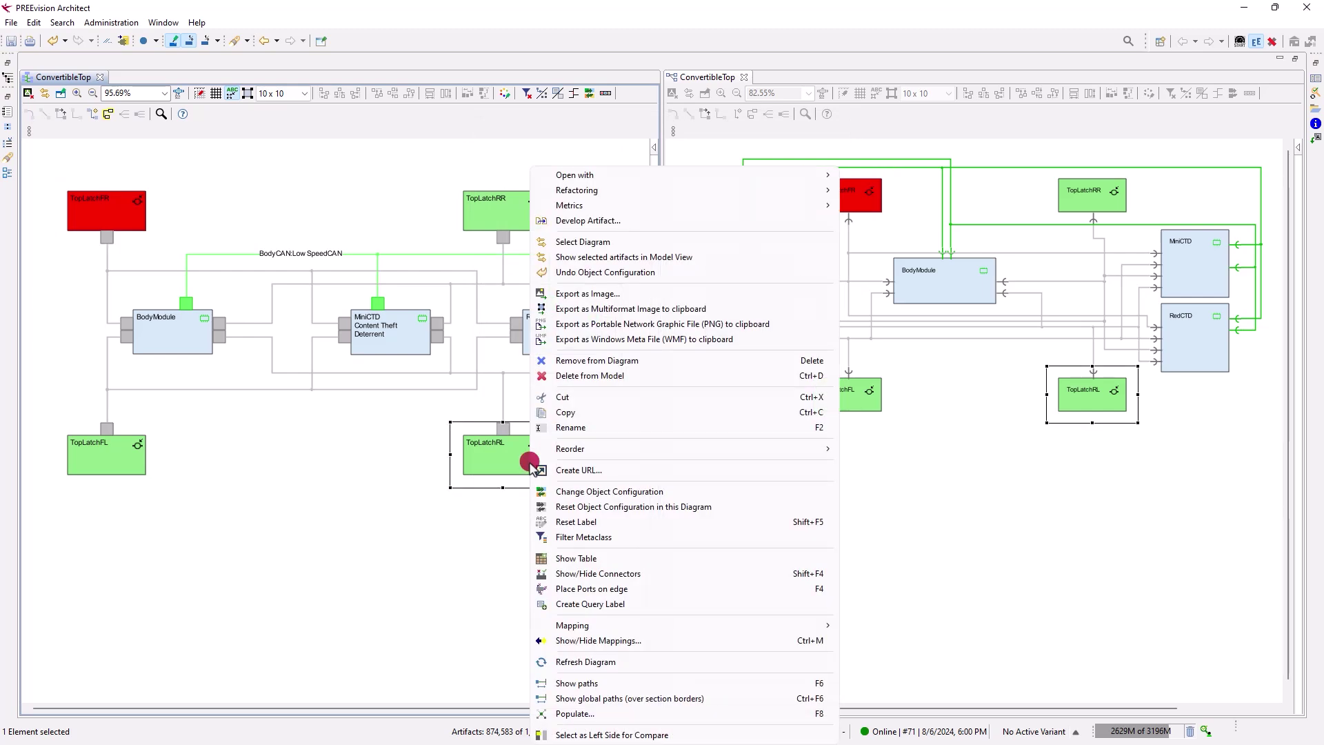
Step: Add a red Background Color to the Sensor default configuration so every TopLatch sensor turns red
{"action": "left_click", "coordinate": [570, 493]}
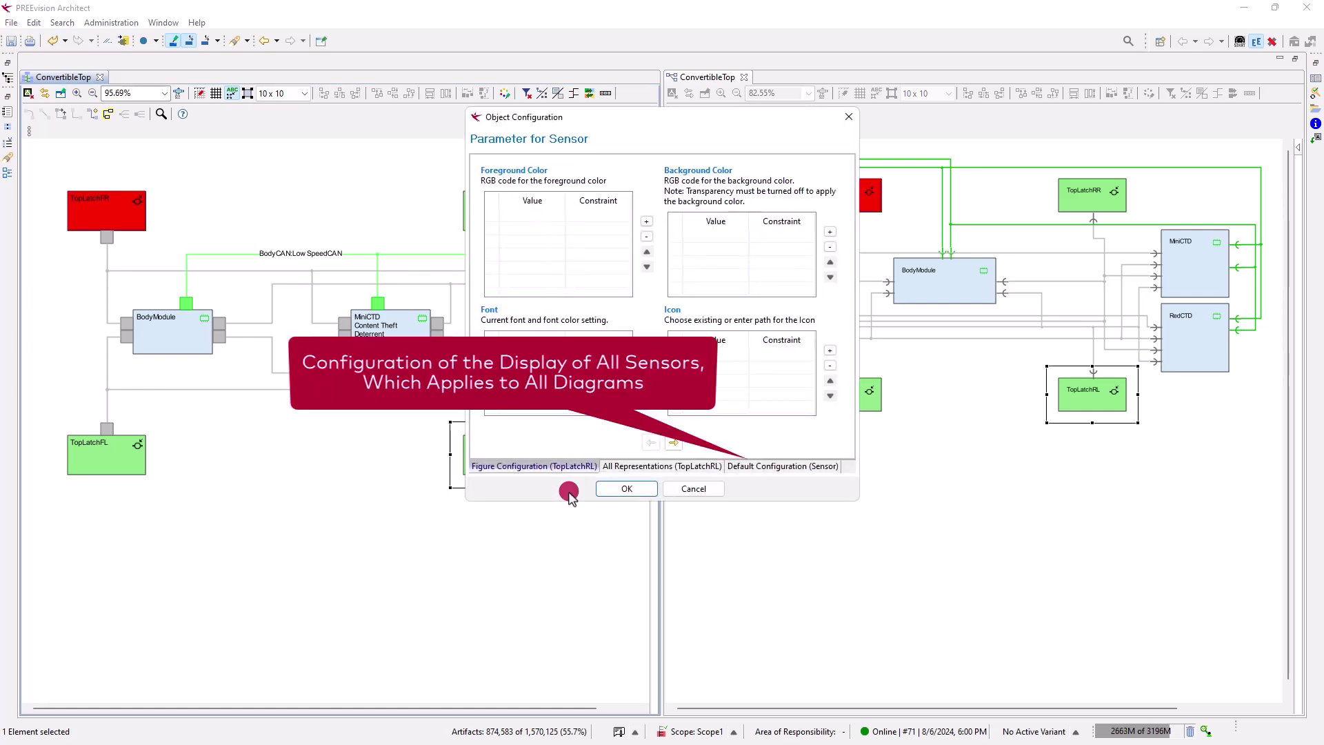
{"action": "left_click", "coordinate": [734, 467]}
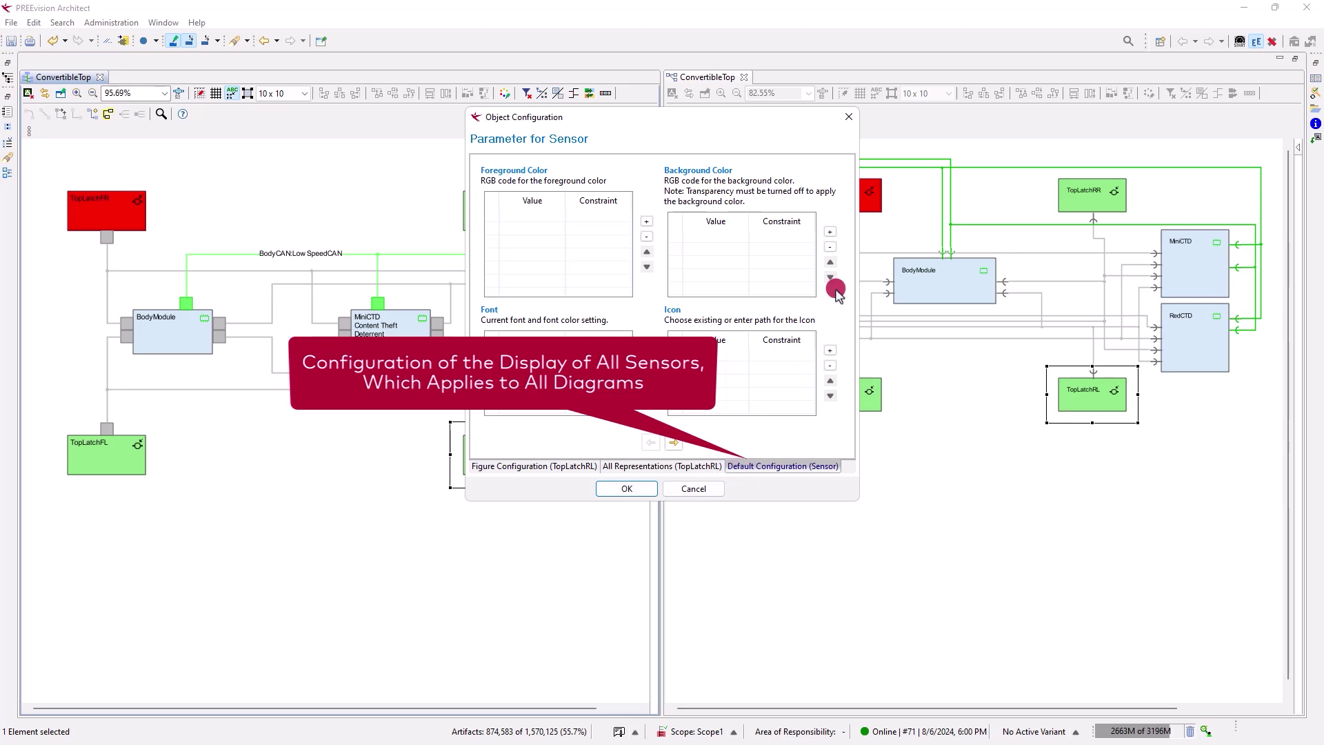
{"action": "left_click", "coordinate": [829, 232]}
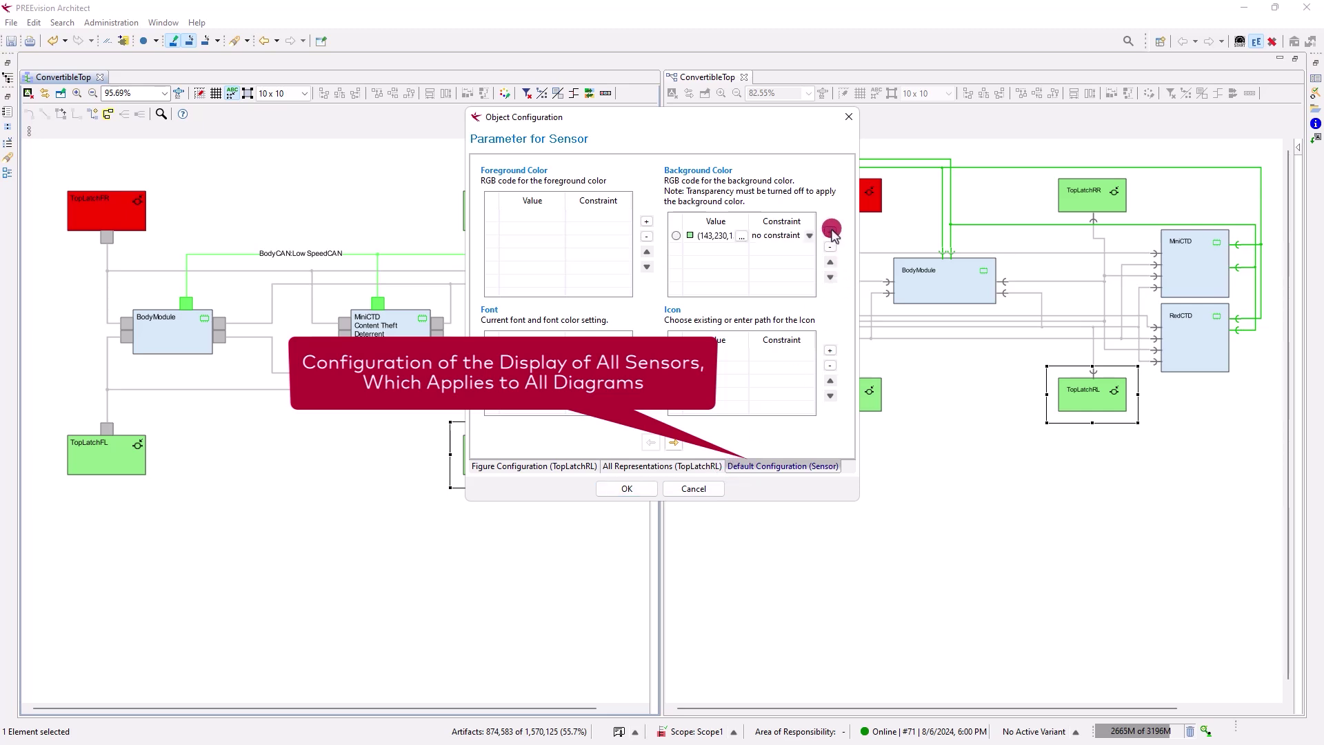
{"action": "left_click", "coordinate": [742, 236]}
{"action": "left_click", "coordinate": [487, 183]}
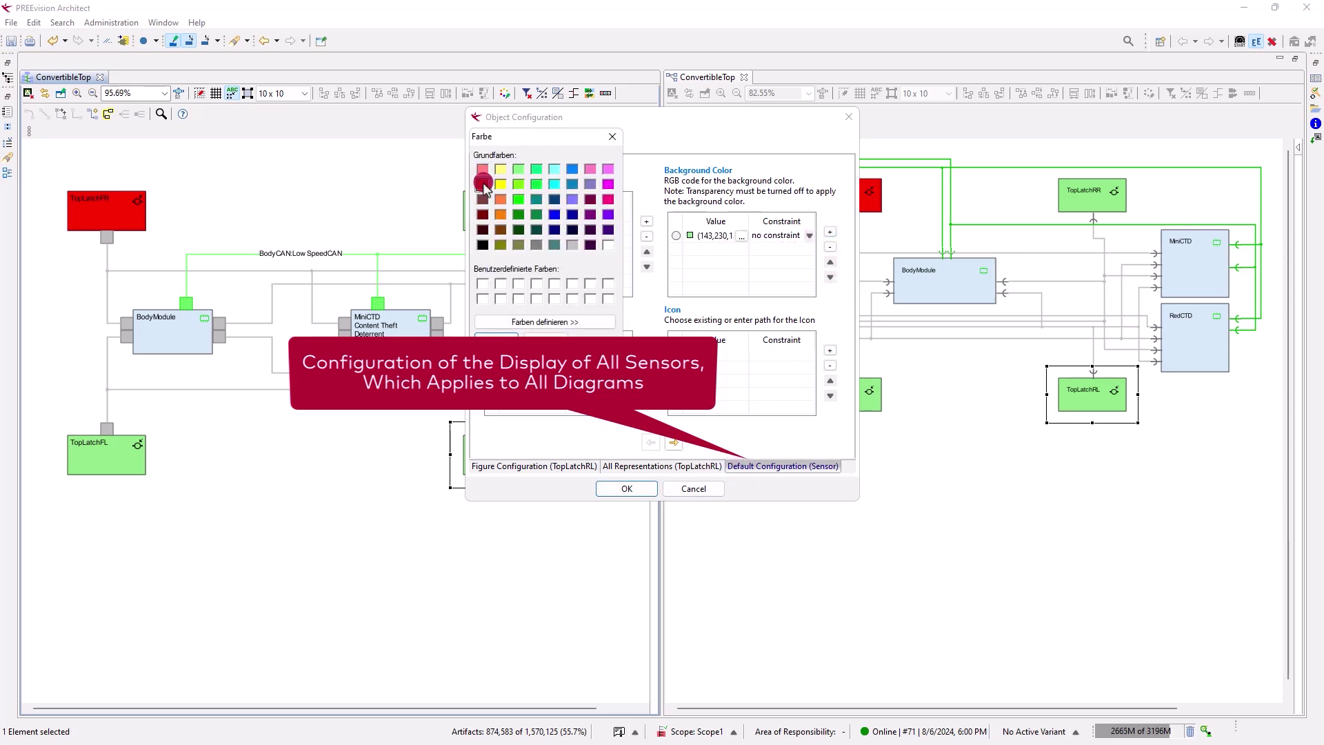
{"action": "left_click", "coordinate": [498, 339]}
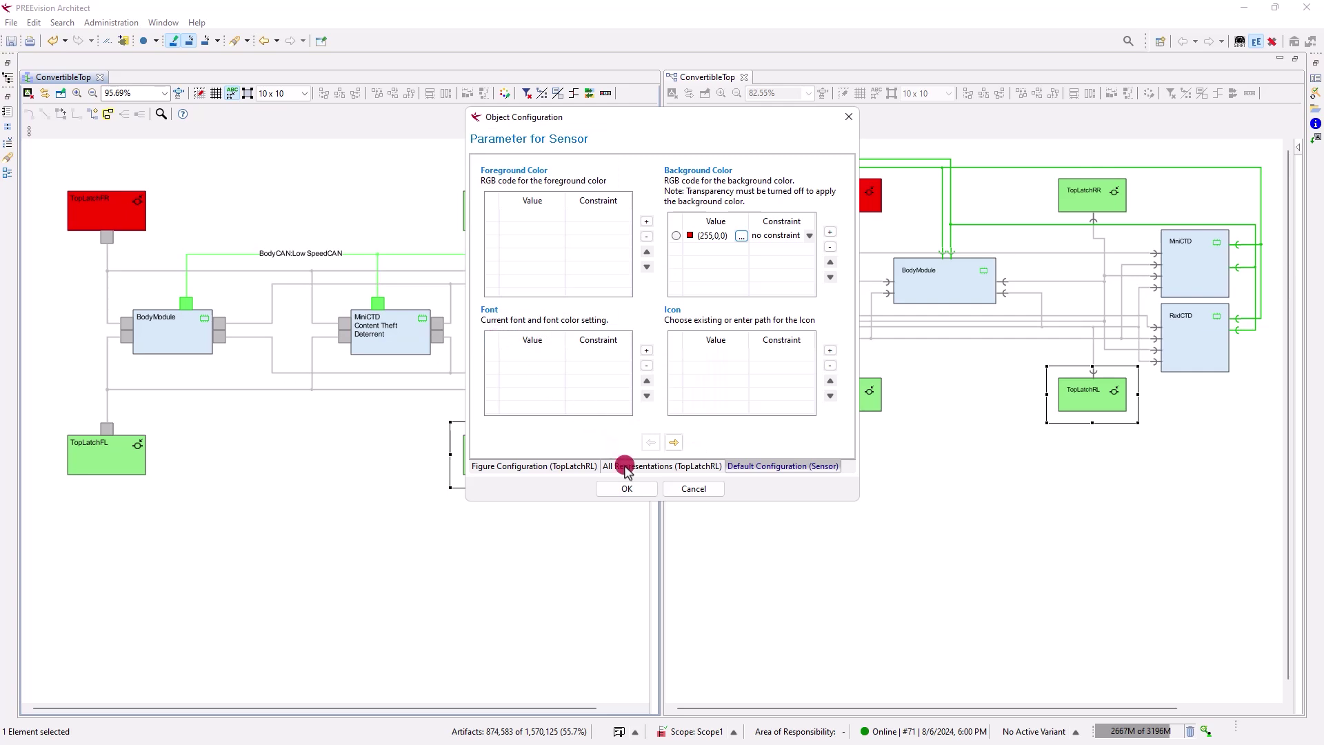
{"action": "left_click", "coordinate": [626, 488]}
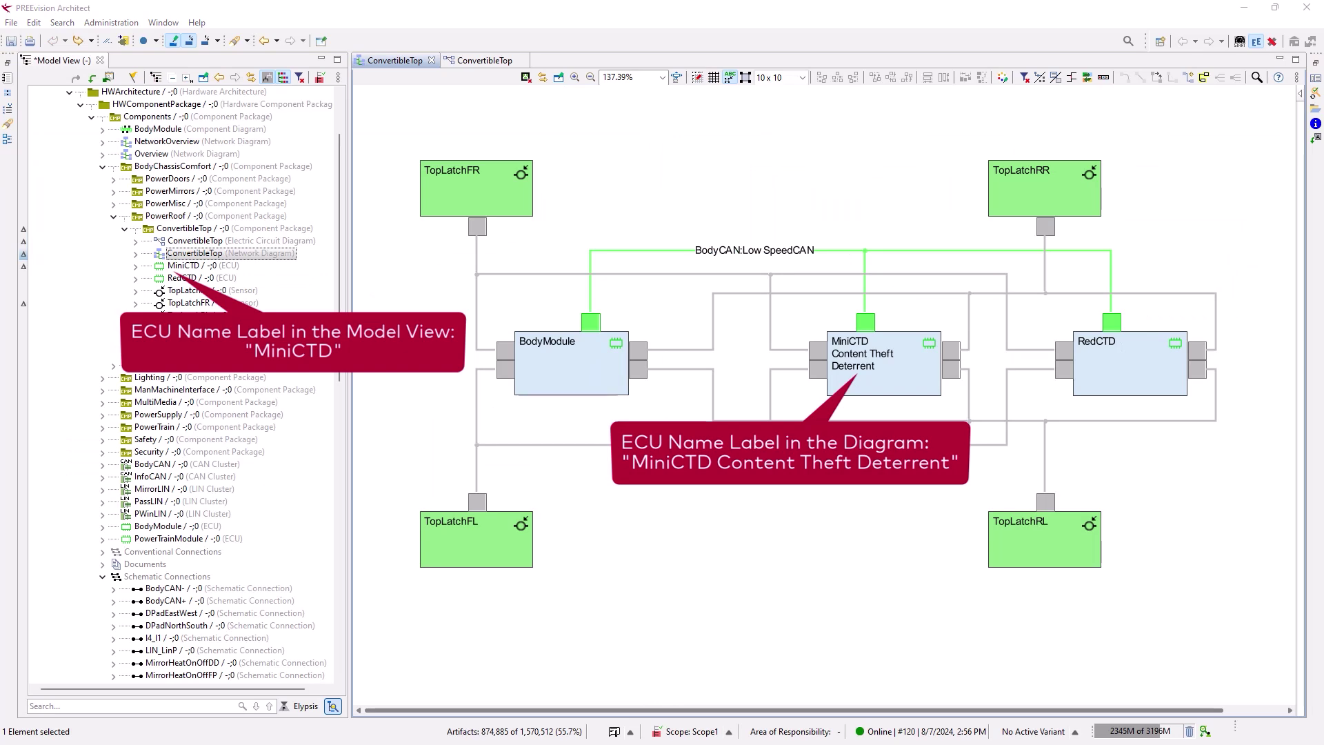
Step: Inspect MiniCTD's Customized Name Label in Diagram, '{name} Content Theft Deterrent', in its object configuration
{"action": "left_click", "coordinate": [859, 380]}
{"action": "right_click", "coordinate": [872, 391]}
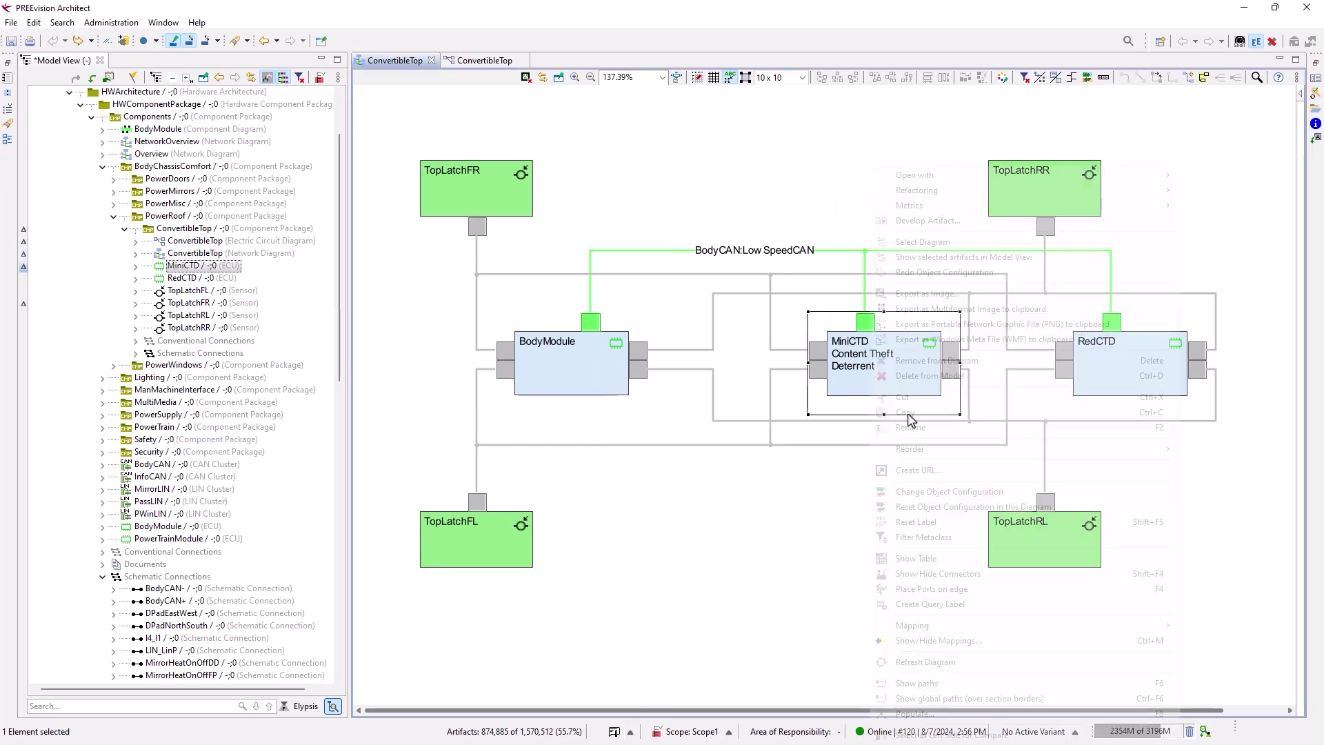
{"action": "left_click", "coordinate": [949, 492]}
{"action": "left_click", "coordinate": [713, 366]}
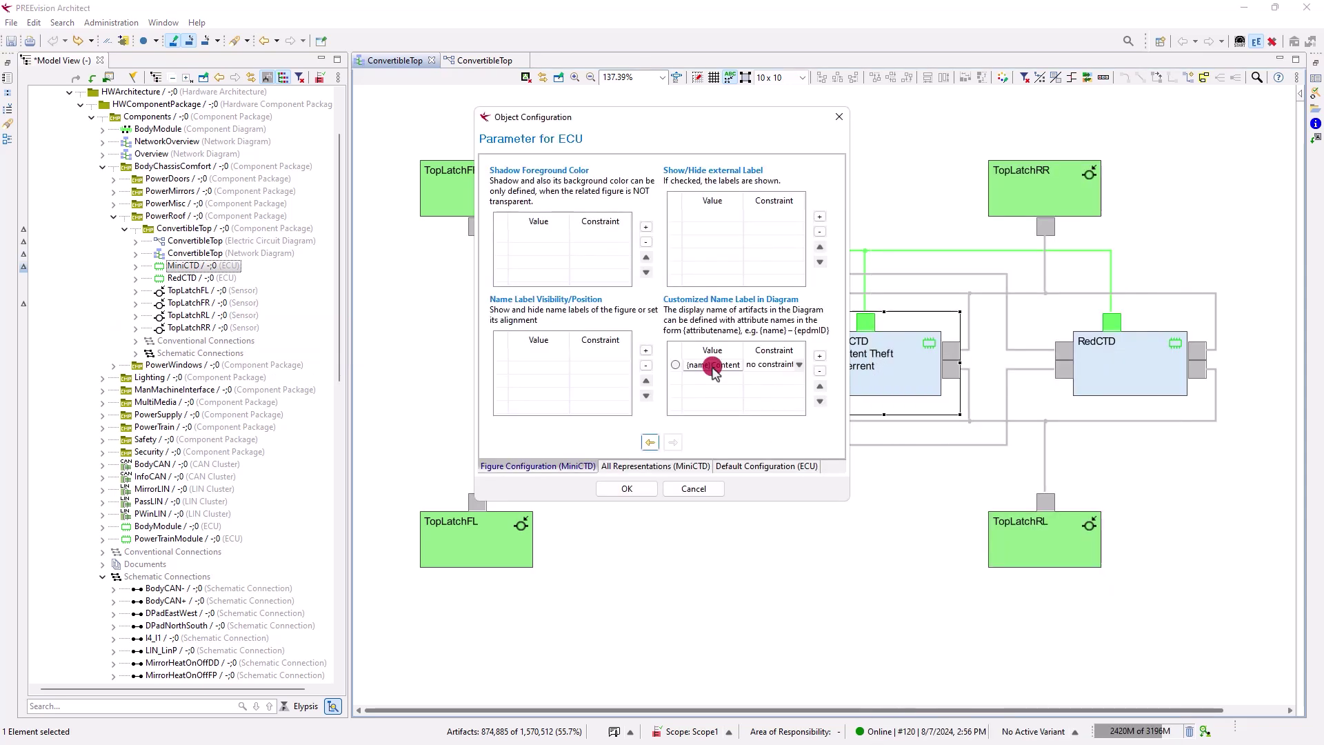
{"action": "left_click", "coordinate": [712, 366]}
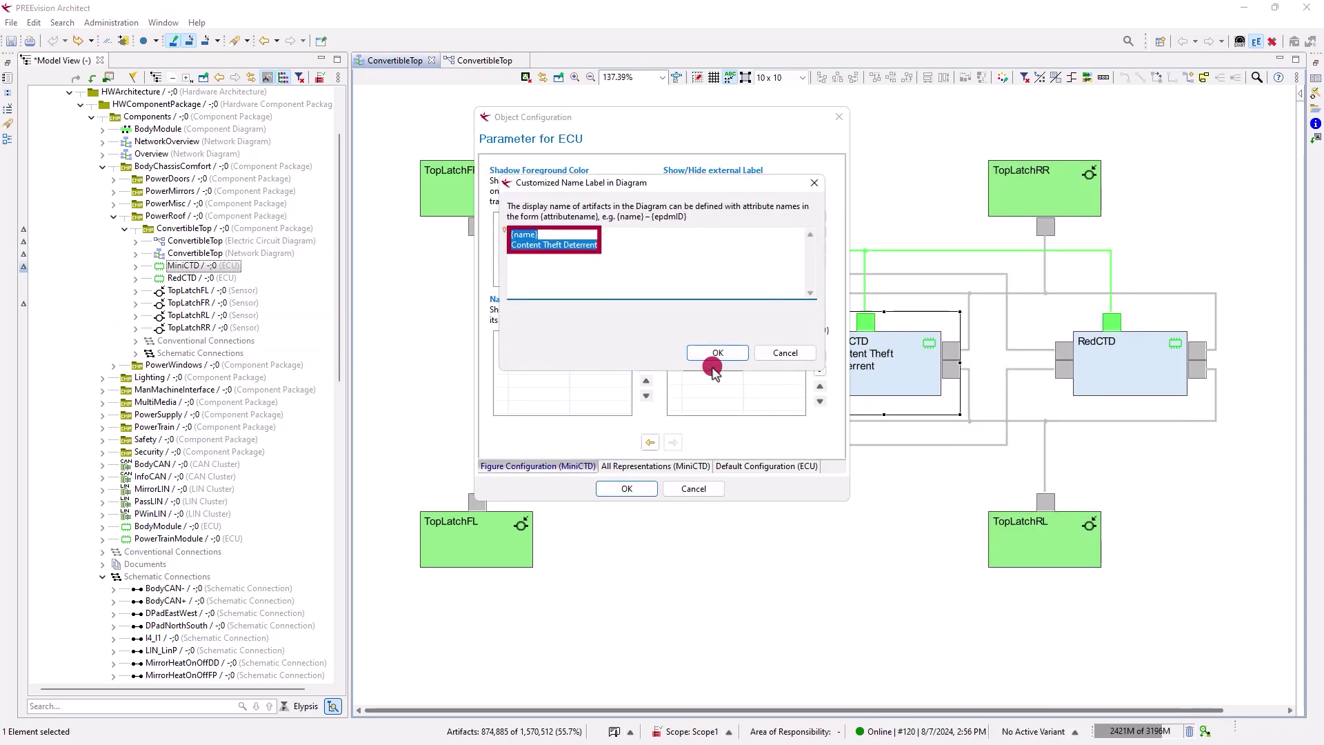
{"action": "left_click", "coordinate": [715, 353]}
{"action": "left_click", "coordinate": [688, 467]}
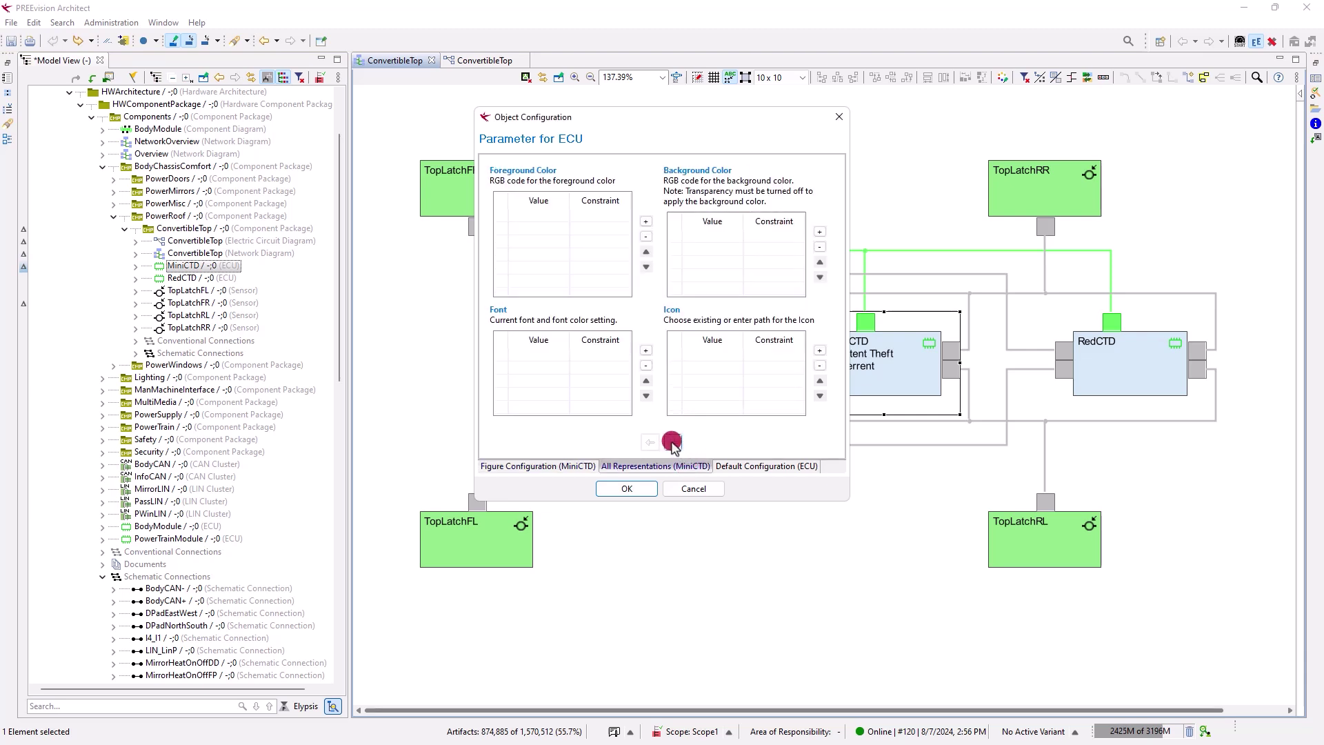
Step: Add a Customized Label '{name} Content Theft Deterrent' for all MiniCTD representations
{"action": "left_click", "coordinate": [672, 443]}
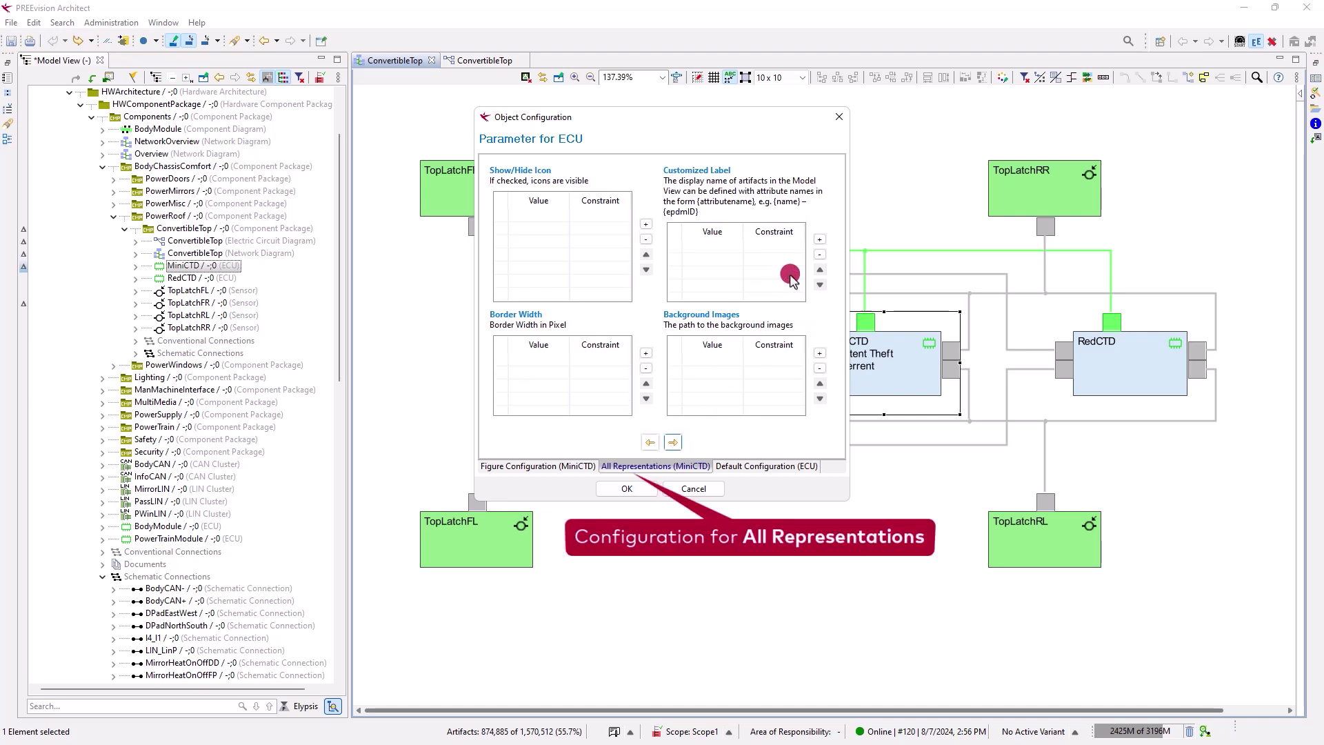
{"action": "left_click", "coordinate": [819, 241]}
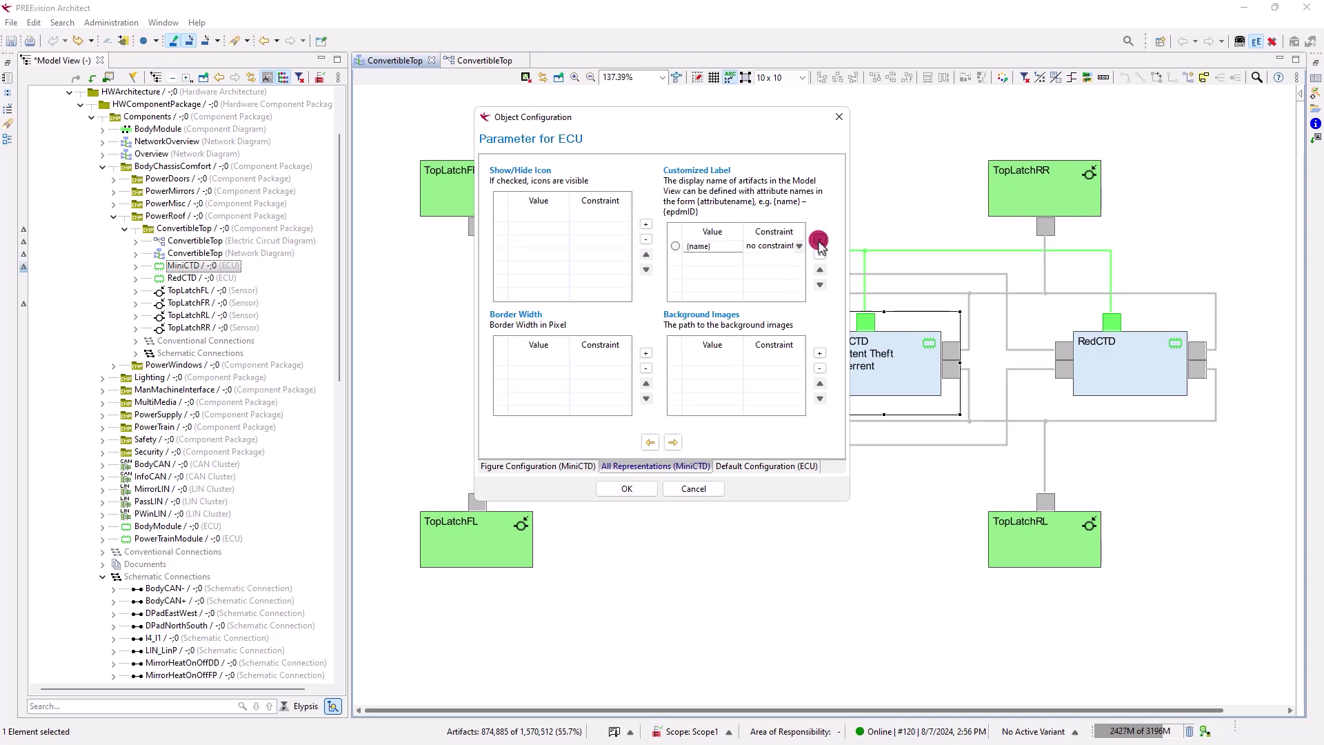
{"action": "left_click", "coordinate": [727, 251]}
{"action": "left_click", "coordinate": [727, 251]}
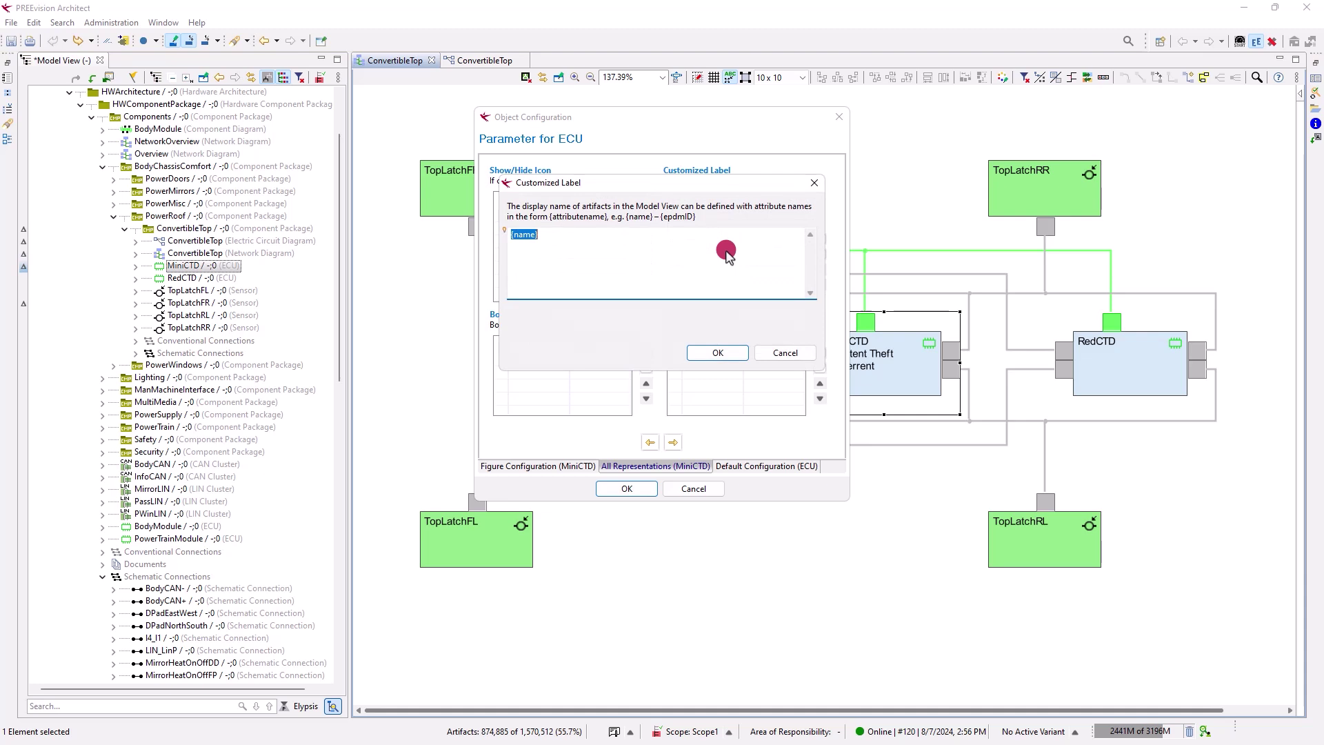
{"action": "left_click", "coordinate": [726, 252]}
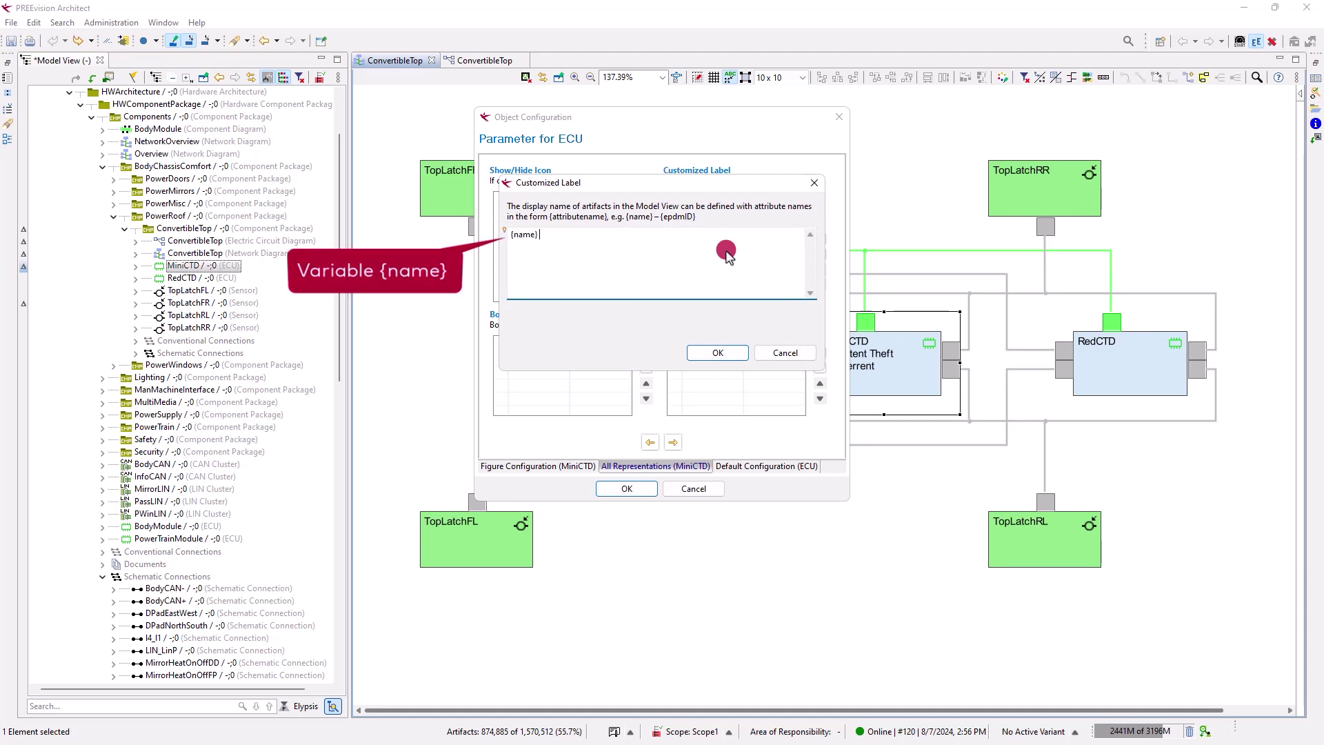
{"action": "type", "text": "Content Theft Deterrent"}
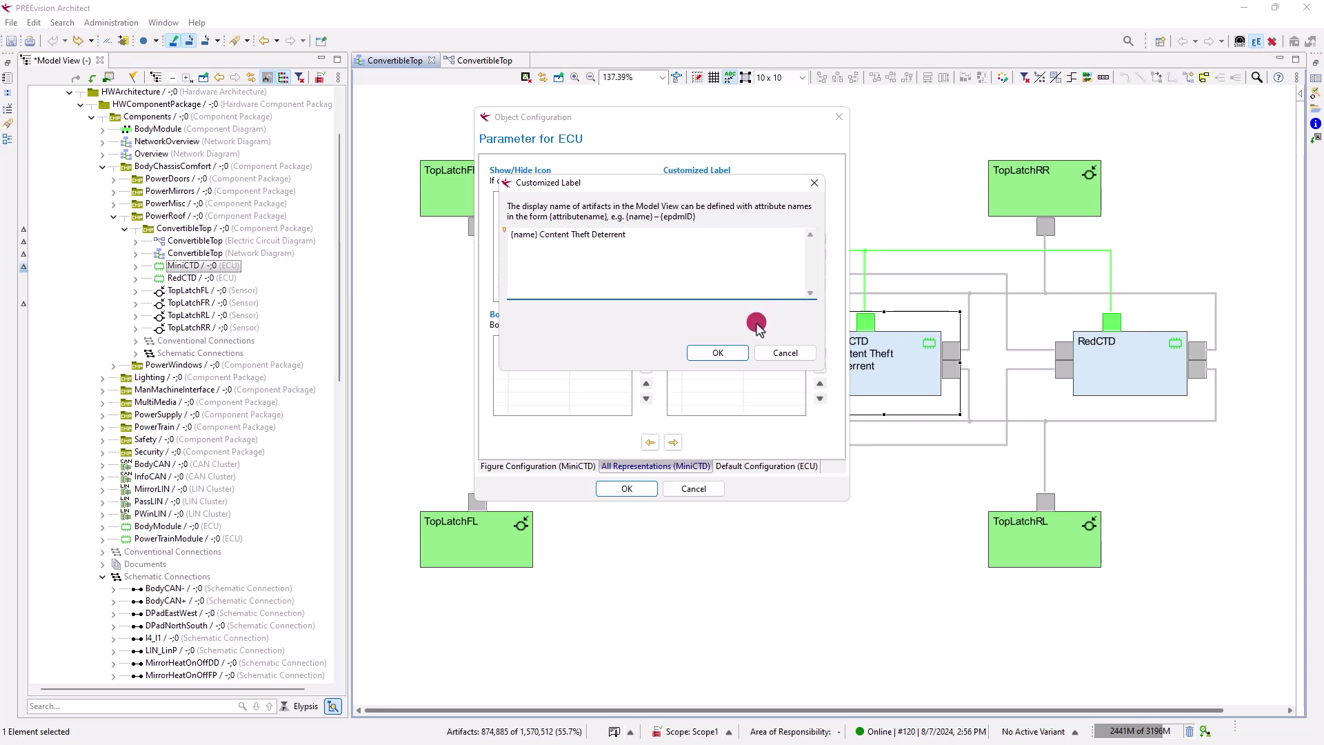
{"action": "left_click", "coordinate": [717, 353]}
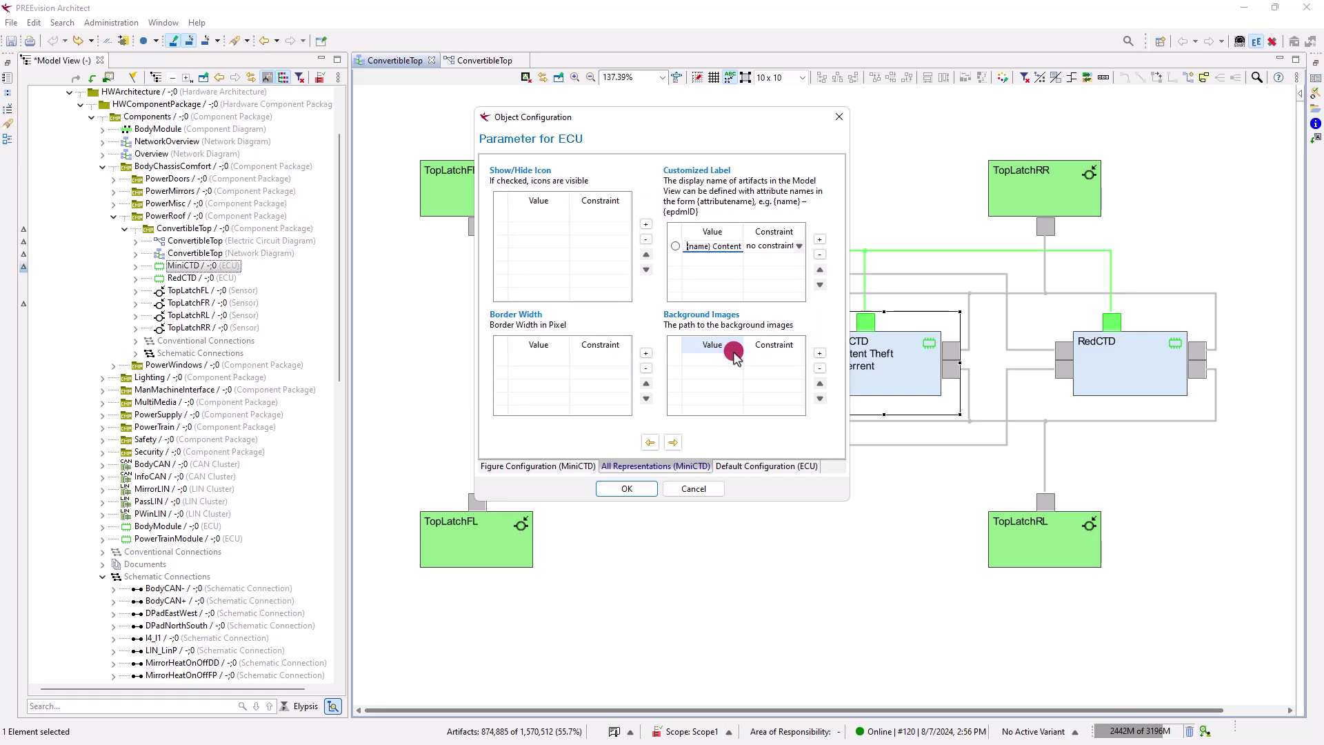
{"action": "left_click", "coordinate": [639, 490]}
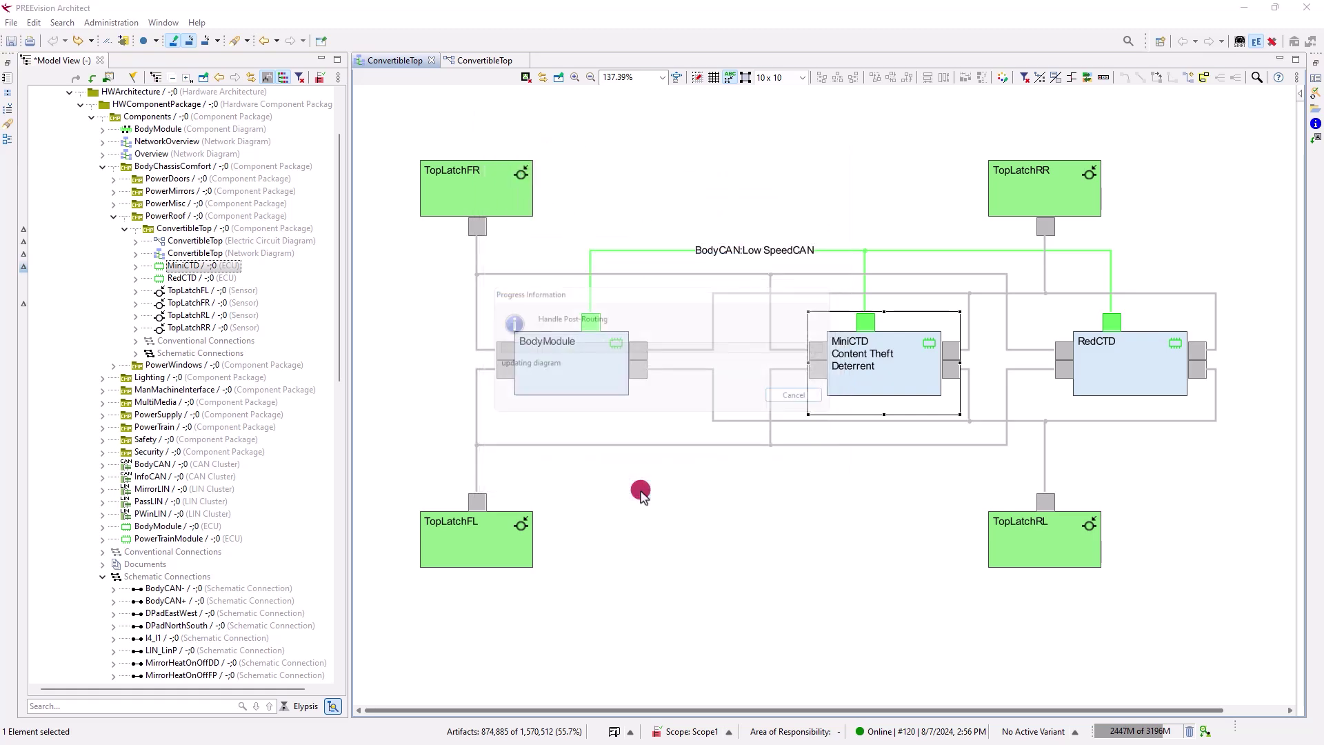
Step: Grant the required locks to apply MiniCTD's new label, then undo it with Ctrl+Z
{"action": "left_click", "coordinate": [921, 461]}
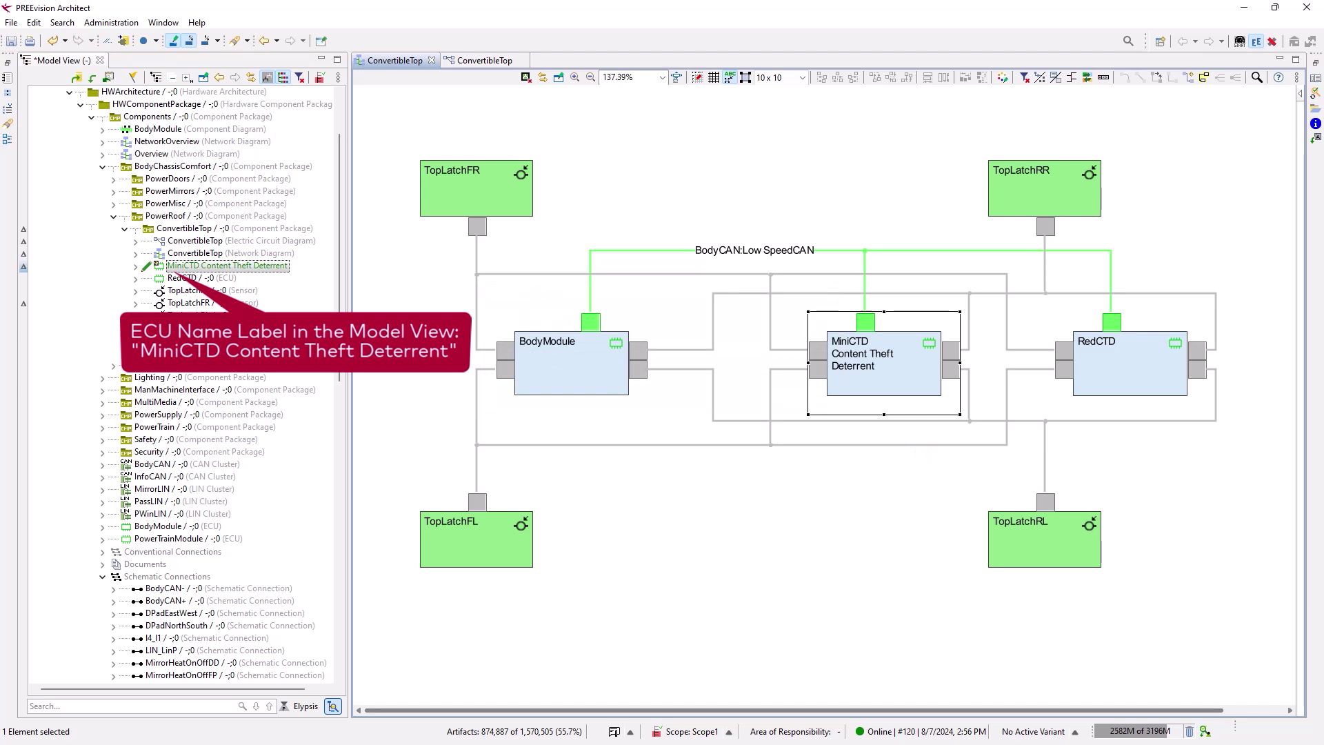
{"action": "key", "text": "ctrl+z"}
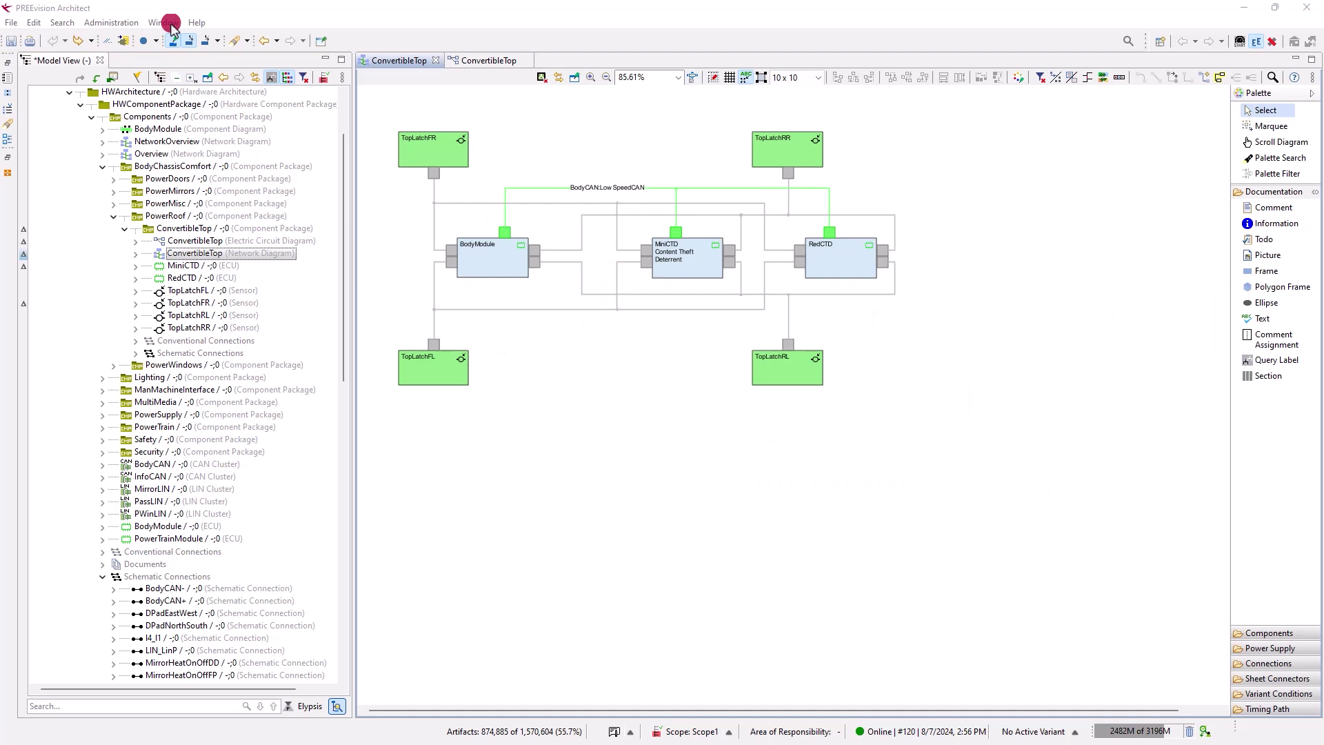
{"action": "left_click", "coordinate": [171, 27]}
Step: Open the Label Configuration view via Show View and choose Network Diagram under Display Names
{"action": "left_click", "coordinate": [345, 120]}
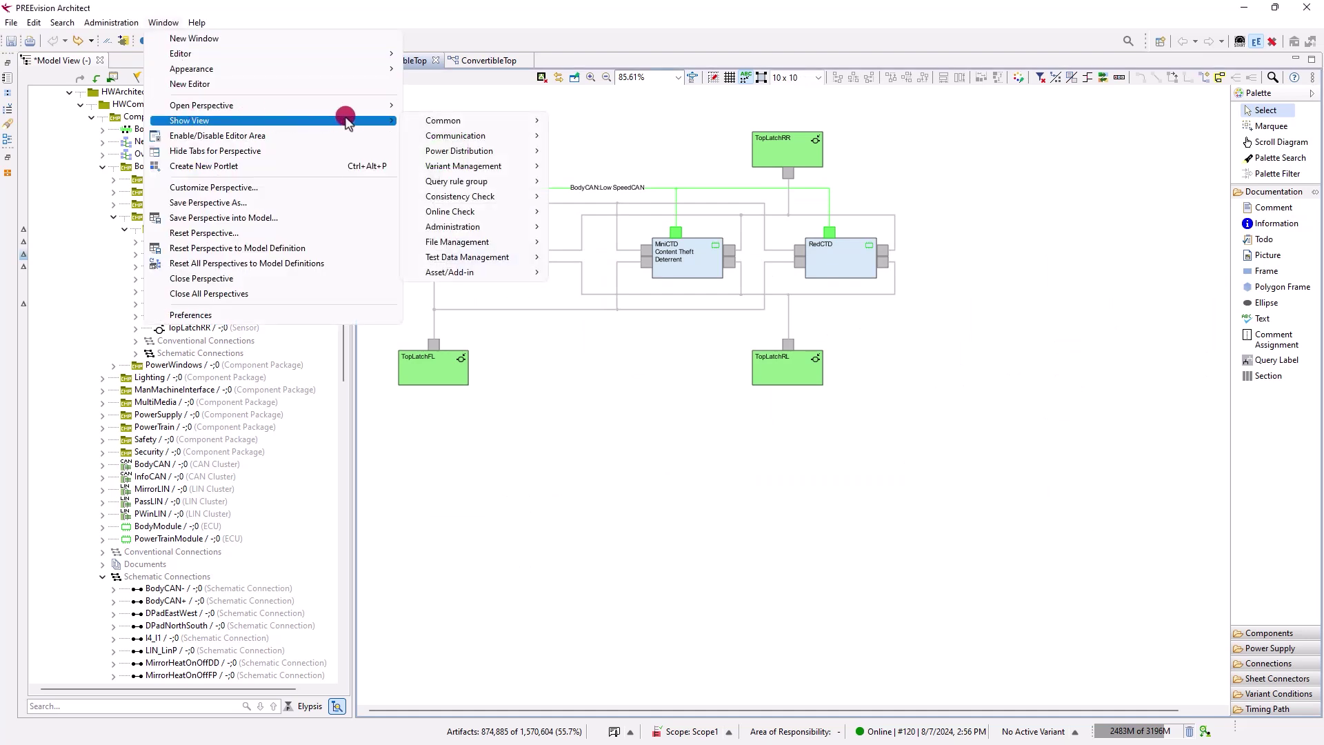
{"action": "mouse_move", "coordinate": [491, 122]}
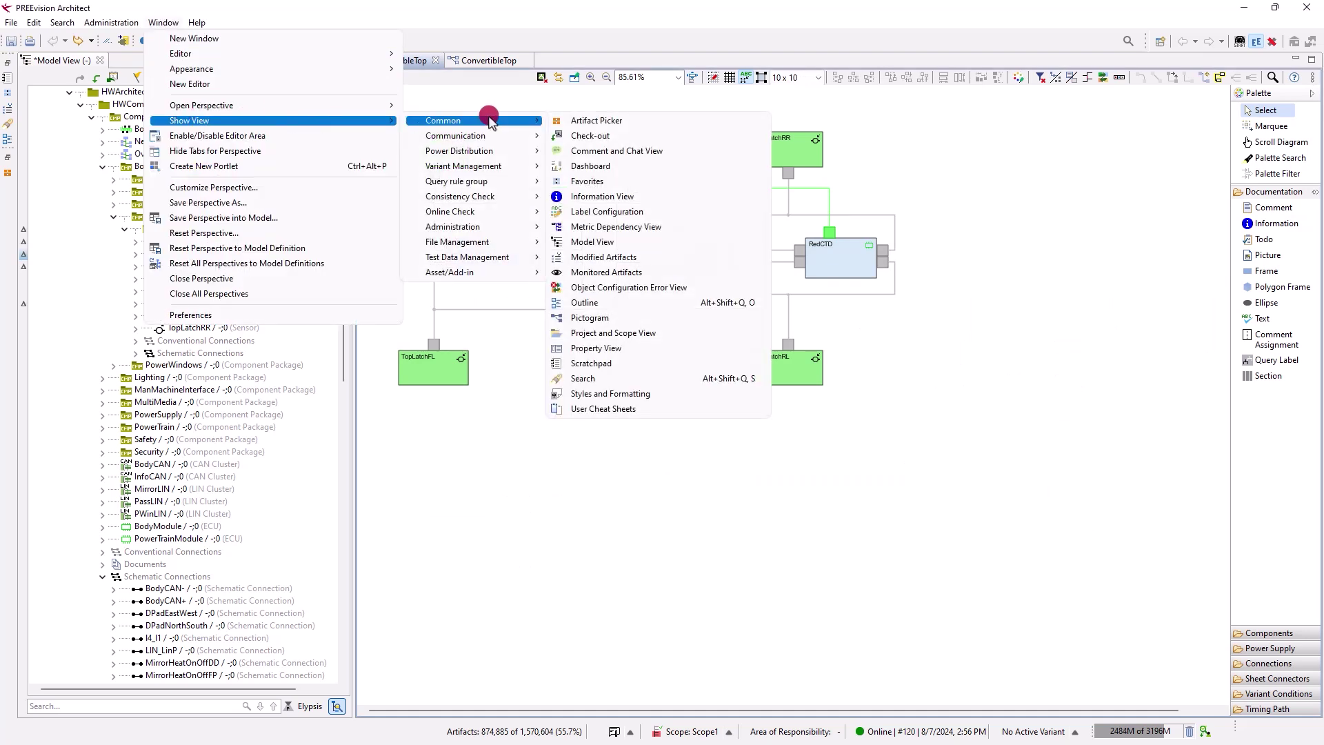
{"action": "left_click", "coordinate": [615, 213]}
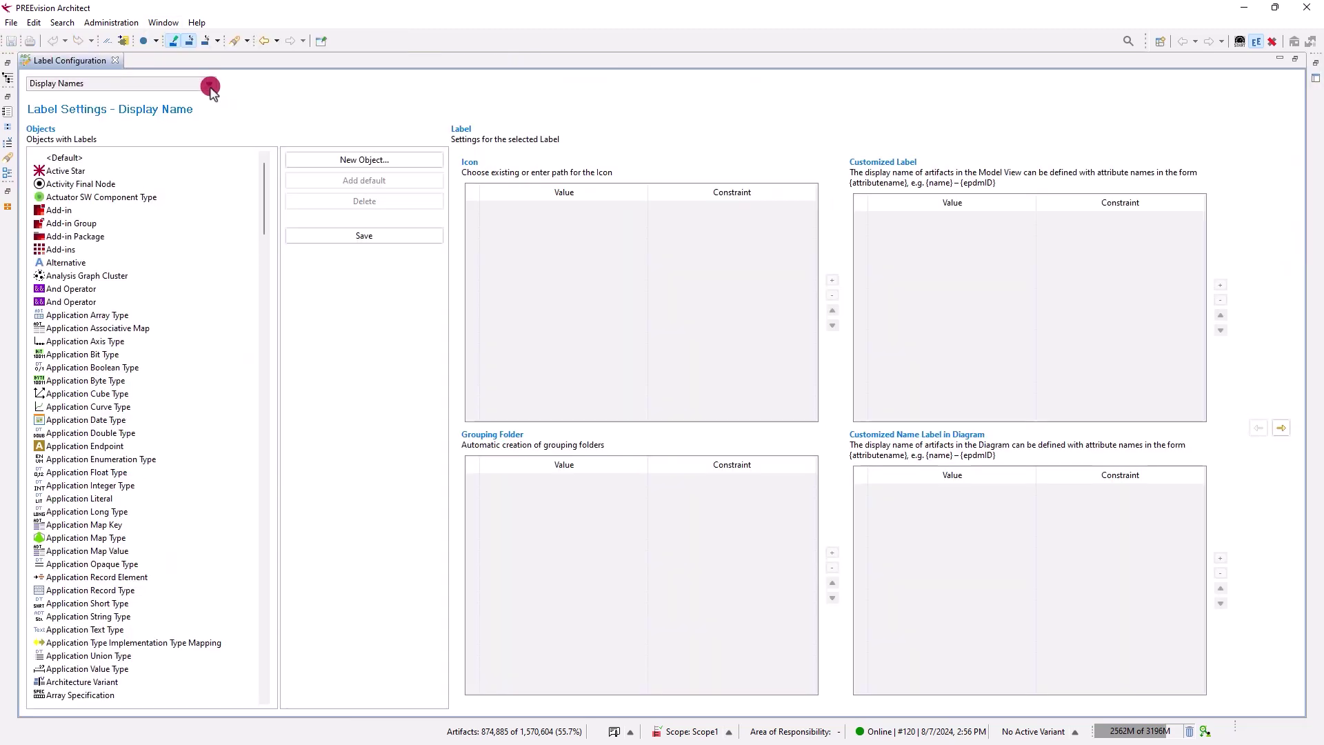
{"action": "left_click", "coordinate": [210, 84]}
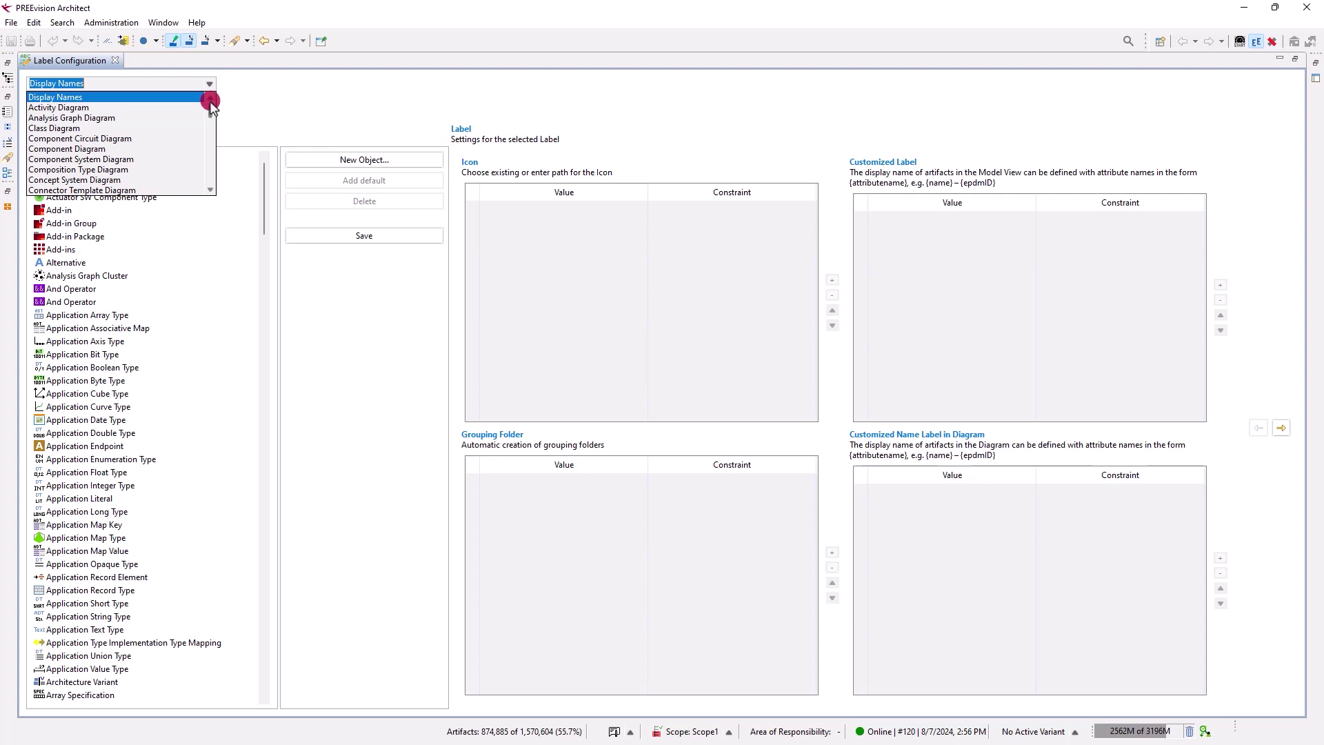
{"action": "left_click_drag", "start_coordinate": [210, 104], "coordinate": [193, 181]}
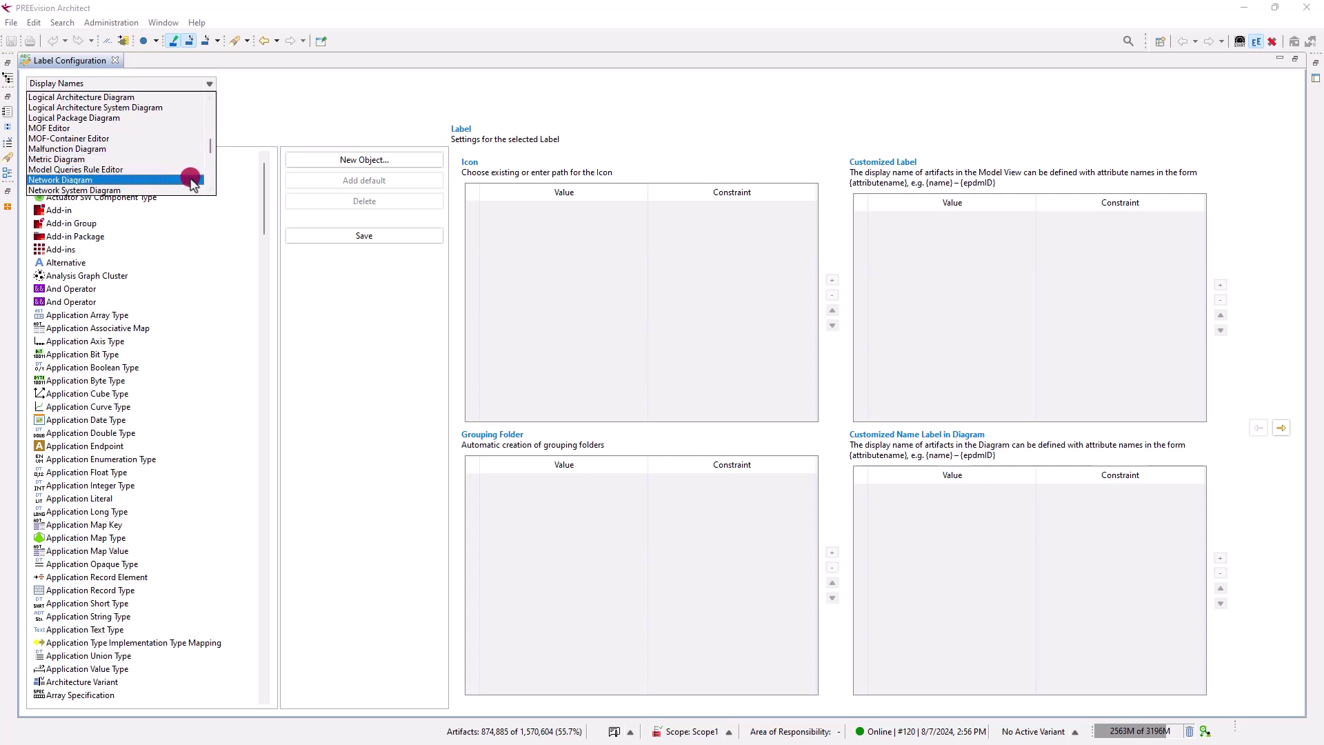
{"action": "left_click", "coordinate": [191, 180]}
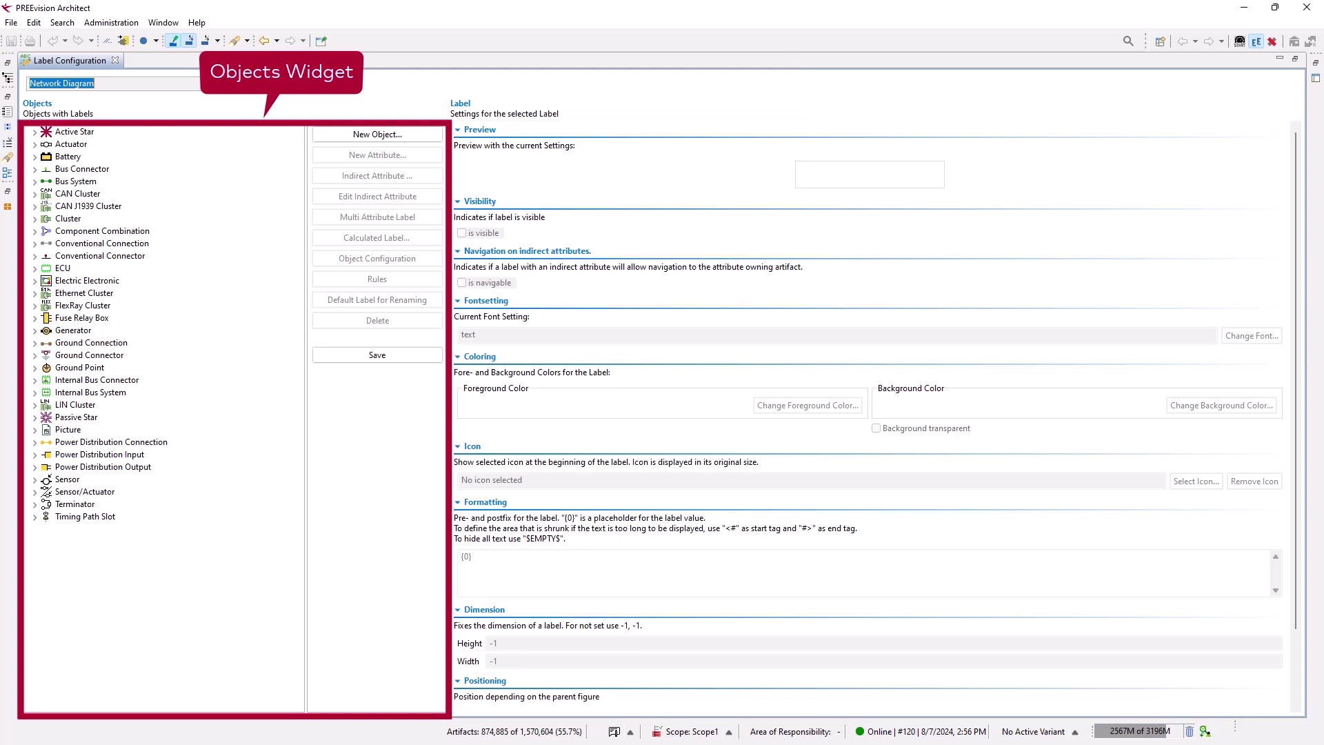
Step: Add Comment Assignment as a new object in the network diagram label settings
{"action": "left_click", "coordinate": [314, 135]}
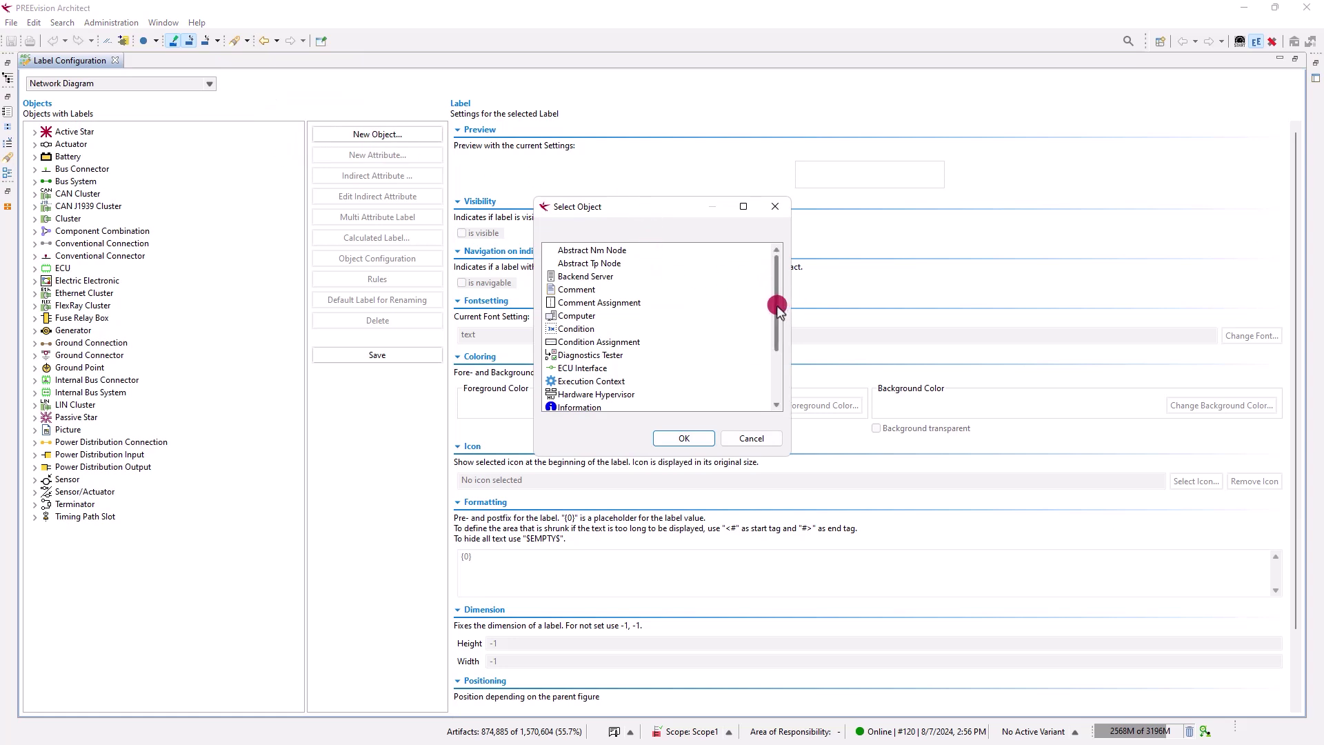
{"action": "left_click_drag", "start_coordinate": [777, 301], "coordinate": [777, 317]}
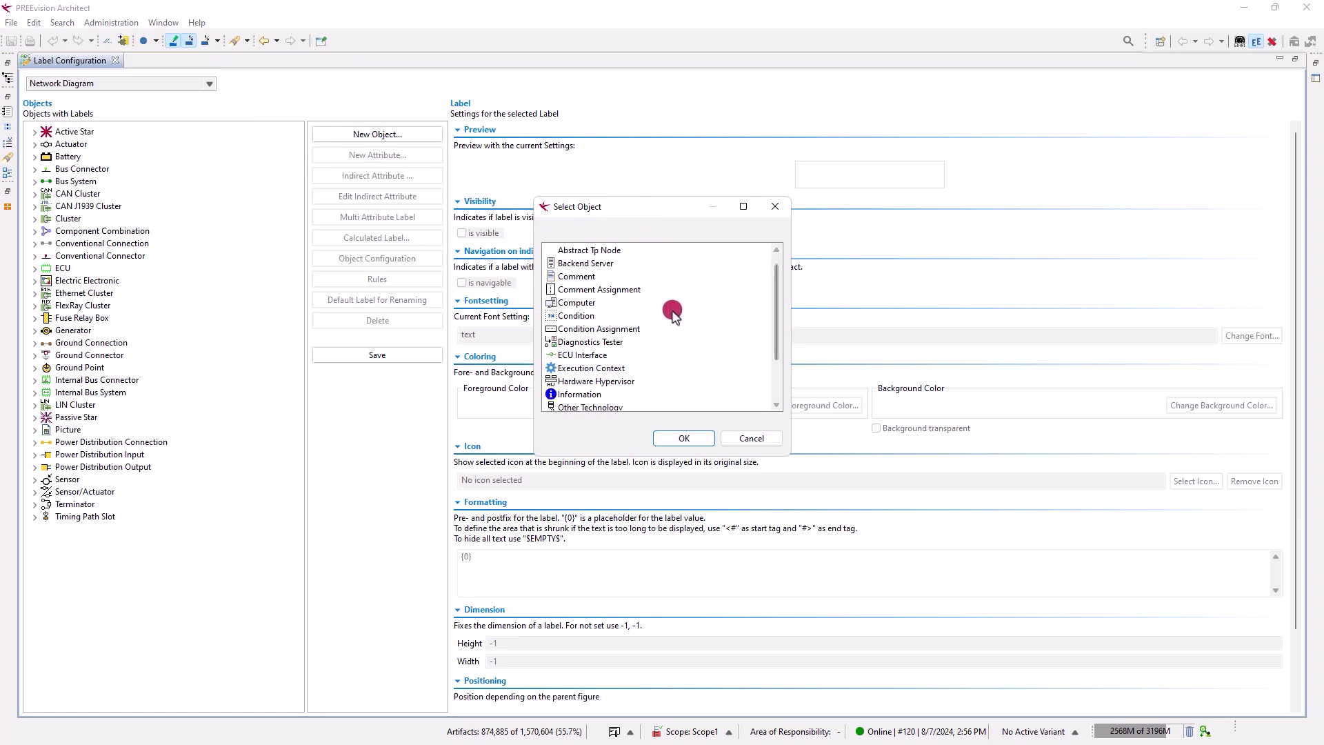
{"action": "left_click", "coordinate": [633, 291]}
{"action": "left_click", "coordinate": [693, 439]}
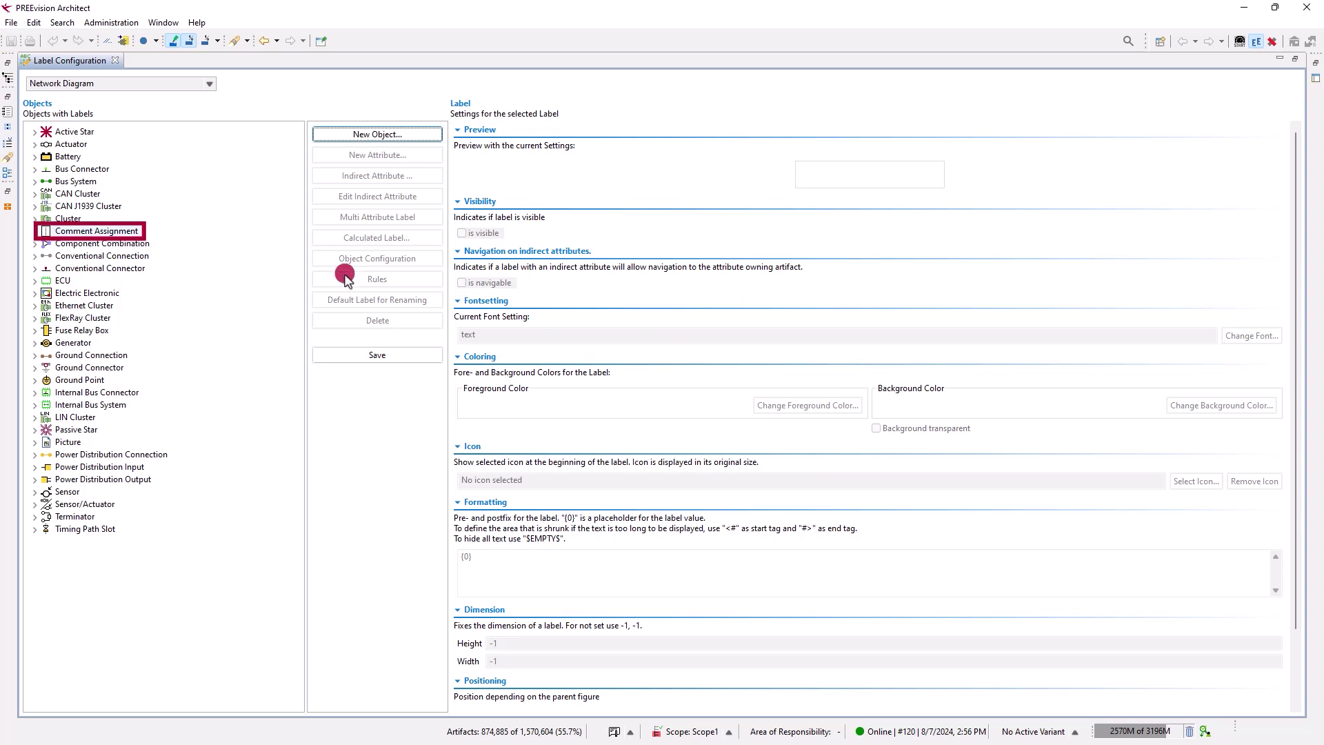
Step: Give Comment Assignment a Creation Time attribute label and save the configuration
{"action": "left_click", "coordinate": [134, 230]}
{"action": "left_click", "coordinate": [354, 155]}
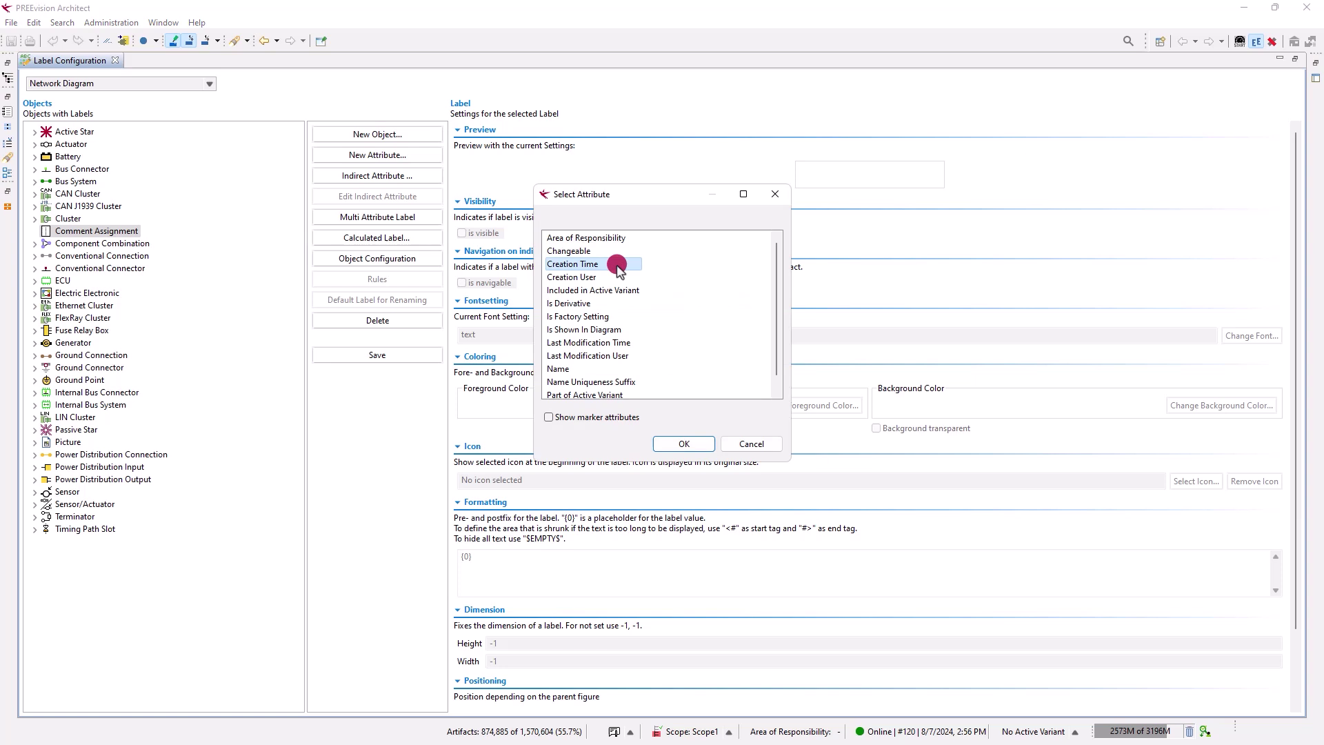
{"action": "left_click", "coordinate": [675, 443]}
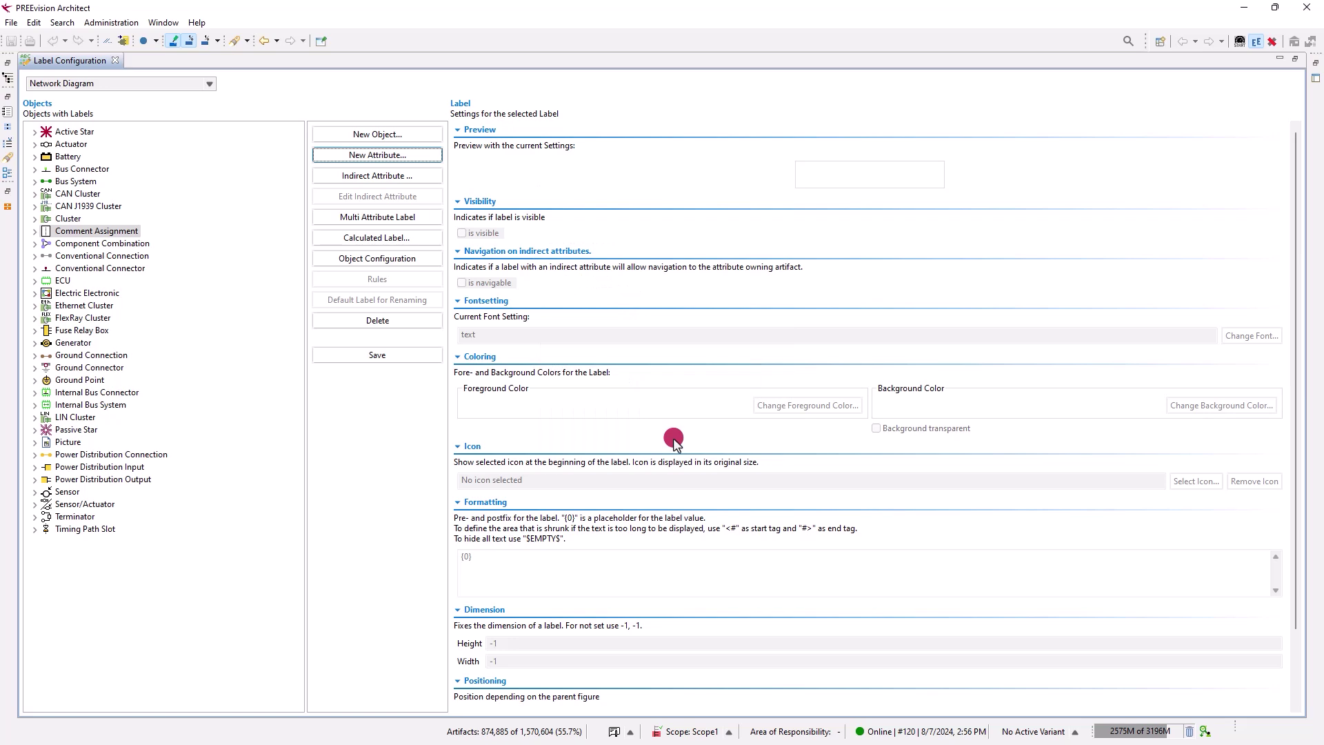
{"action": "left_click", "coordinate": [431, 356]}
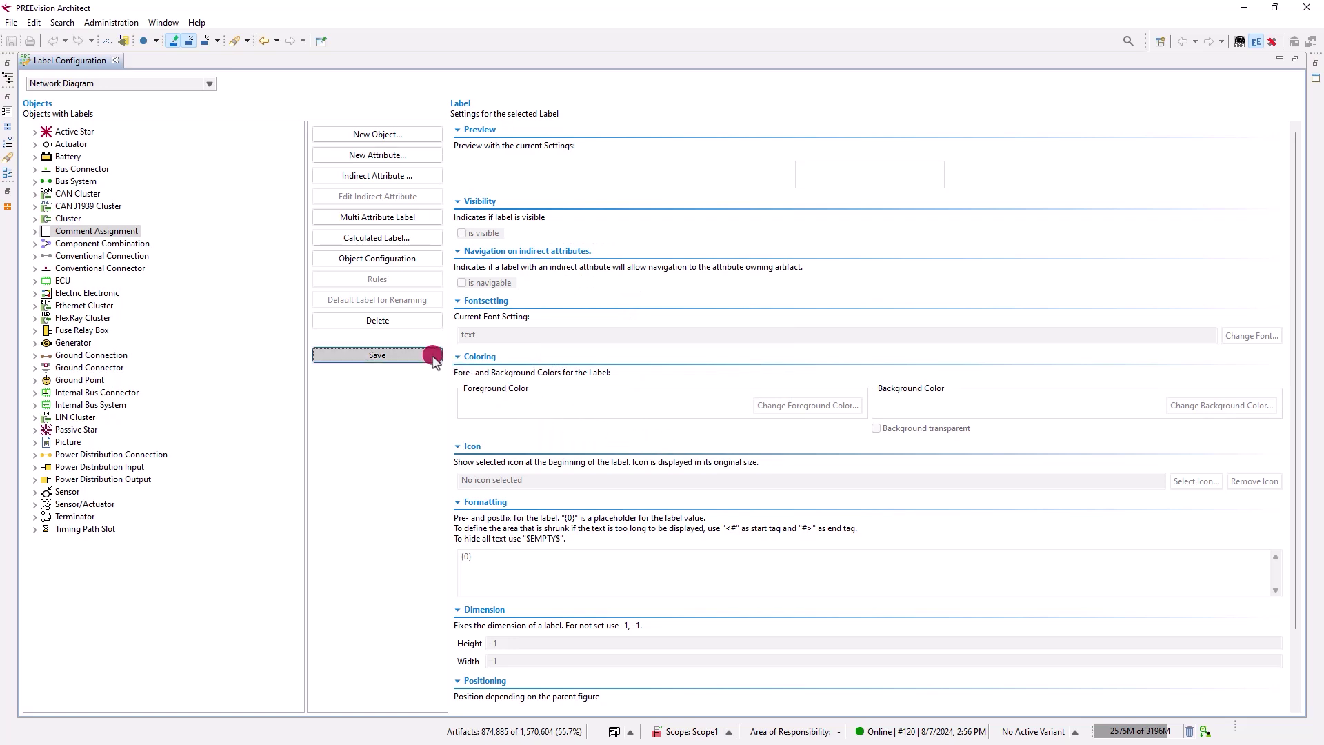
{"action": "left_click", "coordinate": [1295, 58]}
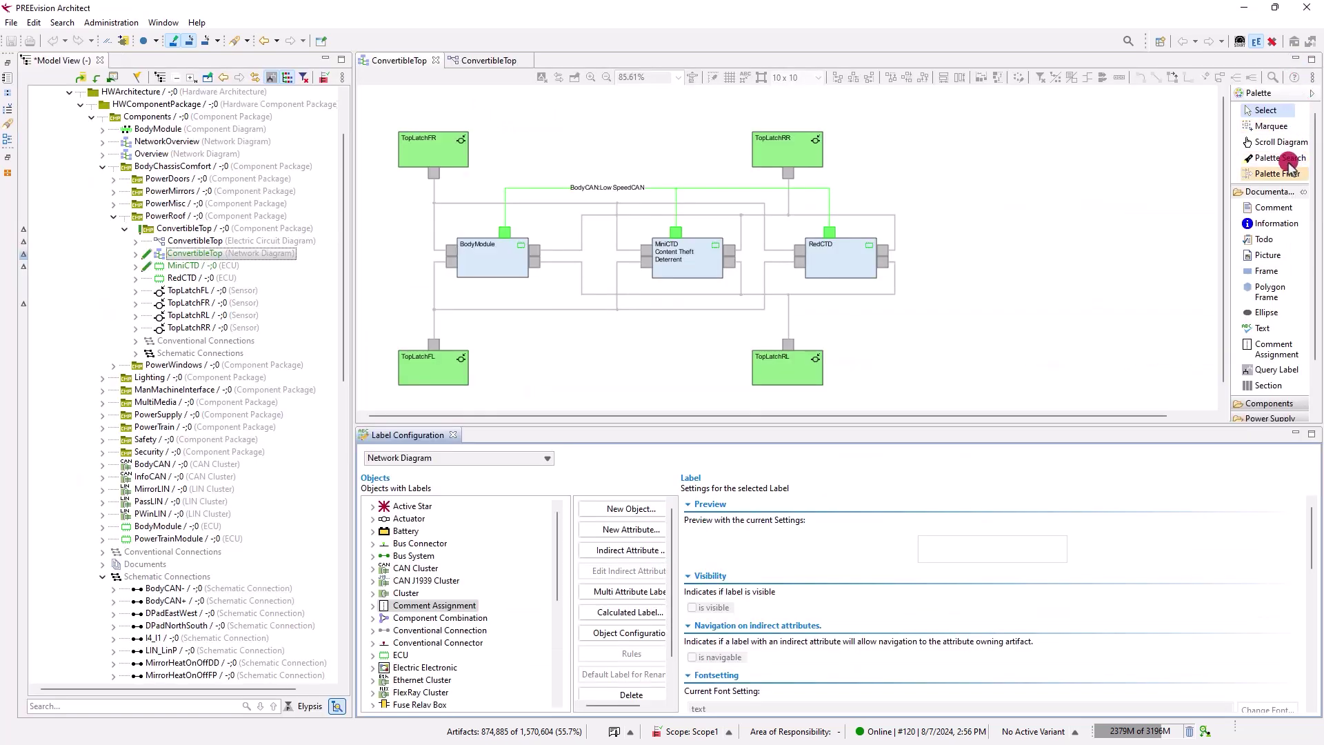
Step: Draw a new comment to the right of TopLatchRL and link it to that sensor with a Comment Assignment
{"action": "left_click", "coordinate": [1280, 208]}
{"action": "left_click_drag", "start_coordinate": [1095, 398], "coordinate": [1017, 342]}
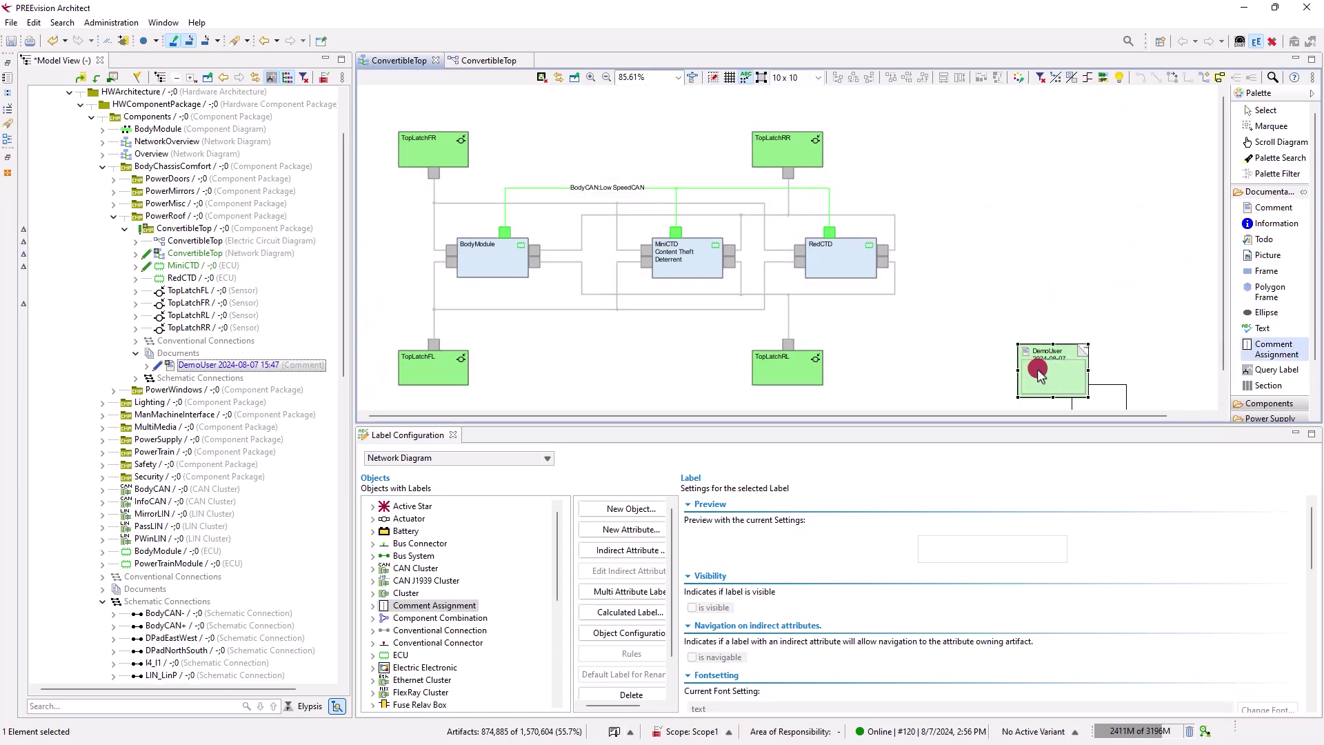
{"action": "left_click", "coordinate": [824, 360]}
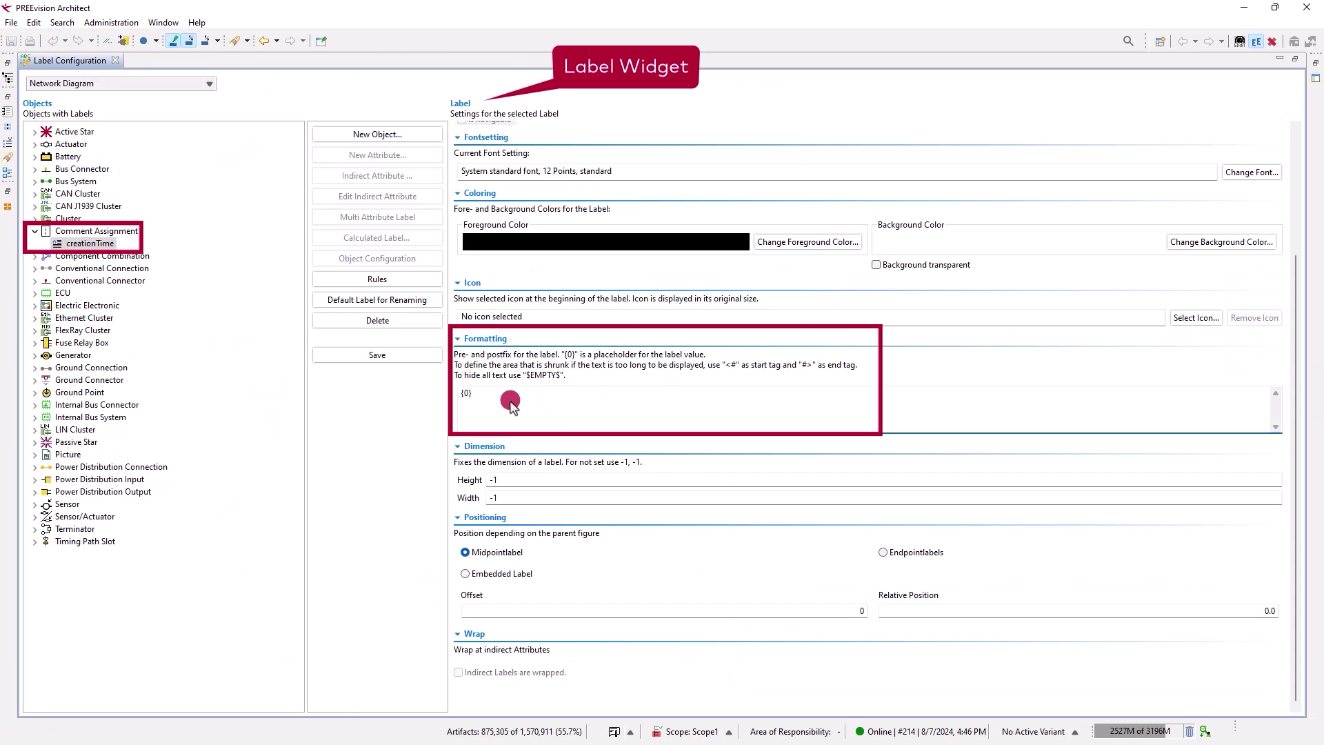
Step: Add the prefix 'Creation Time' above {0} in the creationTime label's formatting and save it
{"action": "left_click", "coordinate": [510, 406]}
{"action": "type", "text": "Creat"}
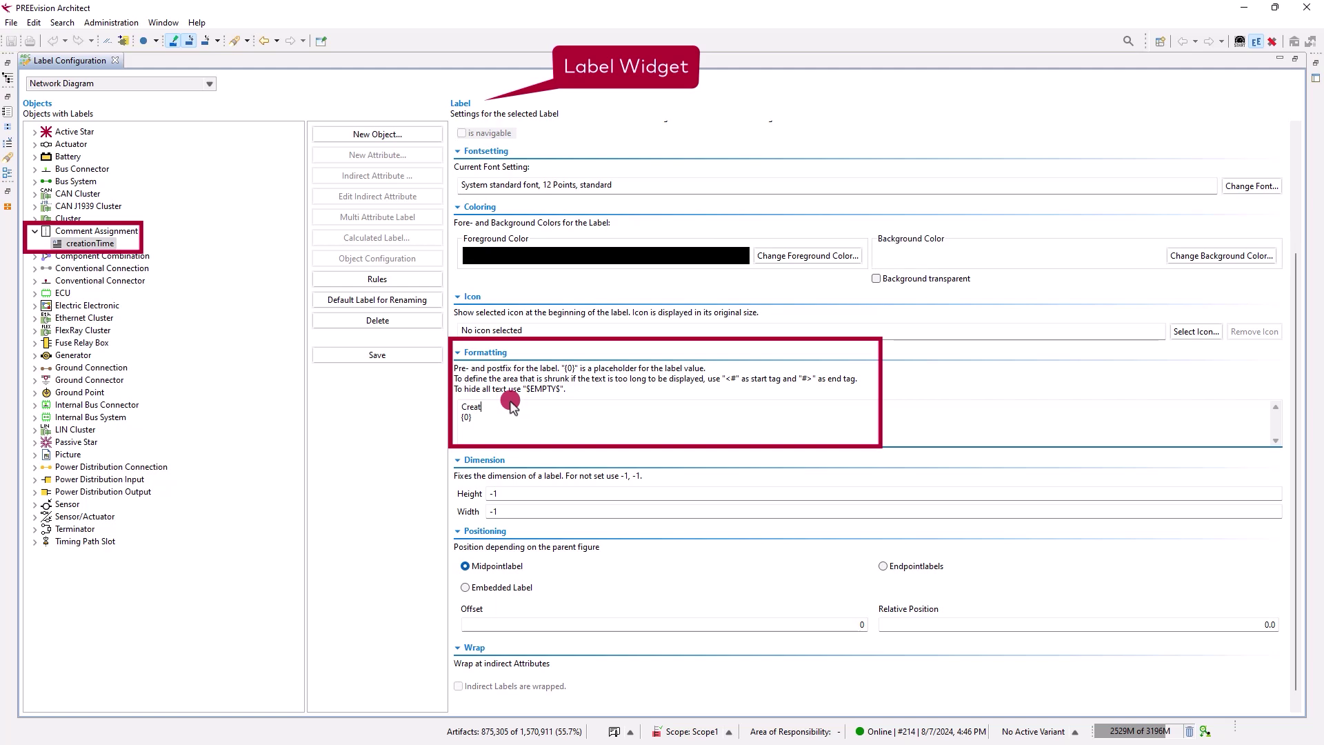
{"action": "type", "text": "ion Tim"}
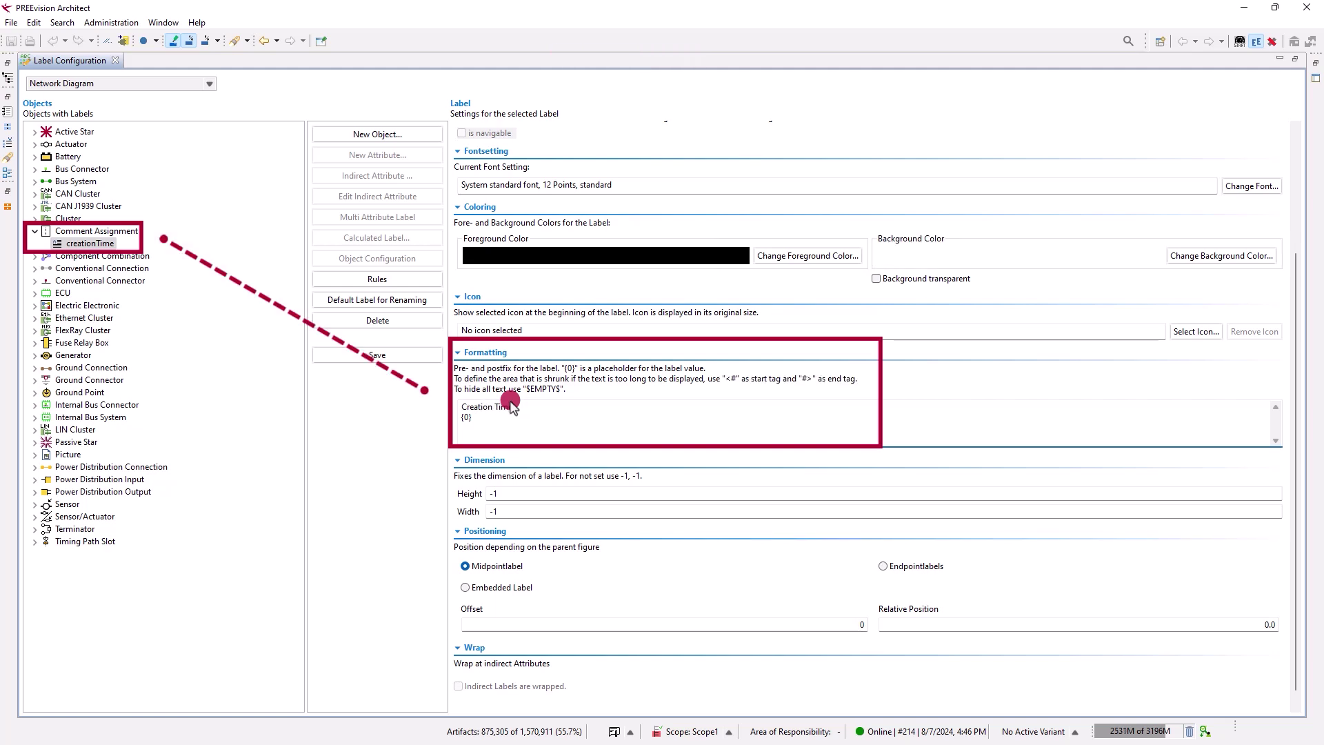
{"action": "type", "text": "e"}
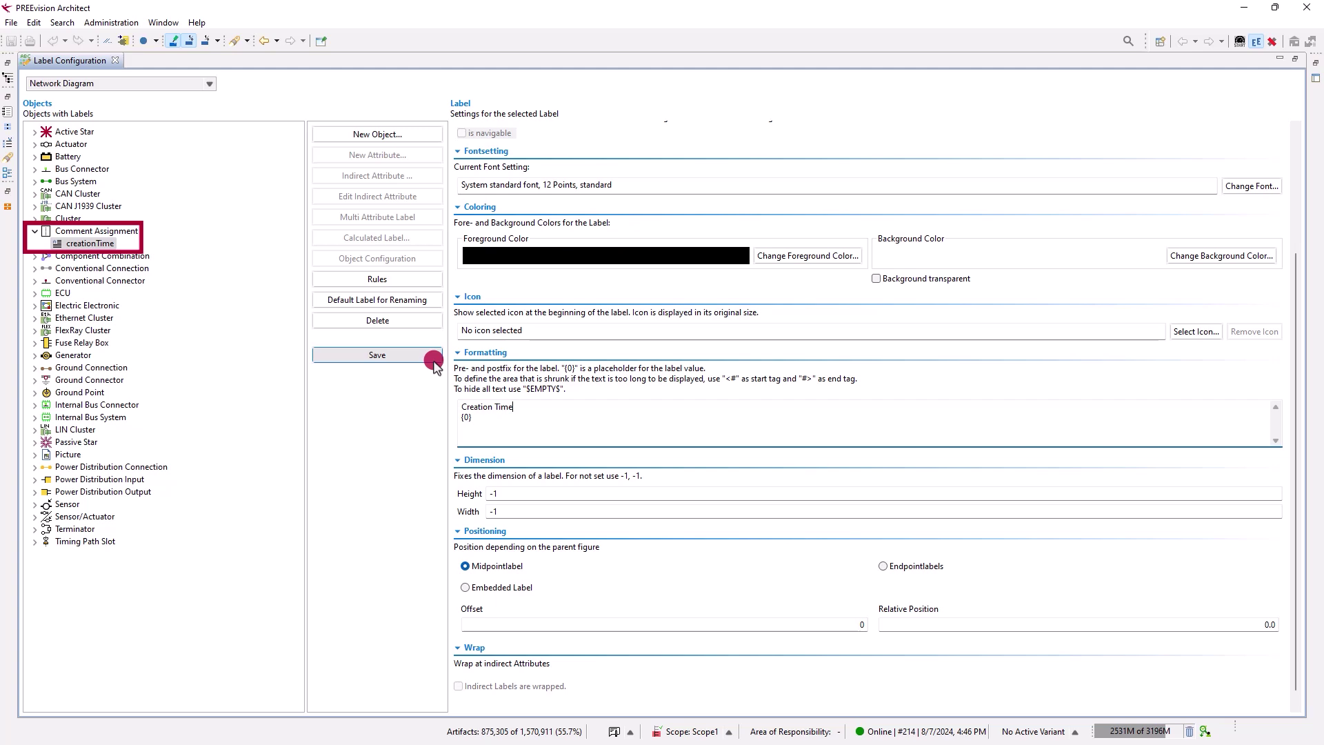
{"action": "left_click", "coordinate": [1295, 58]}
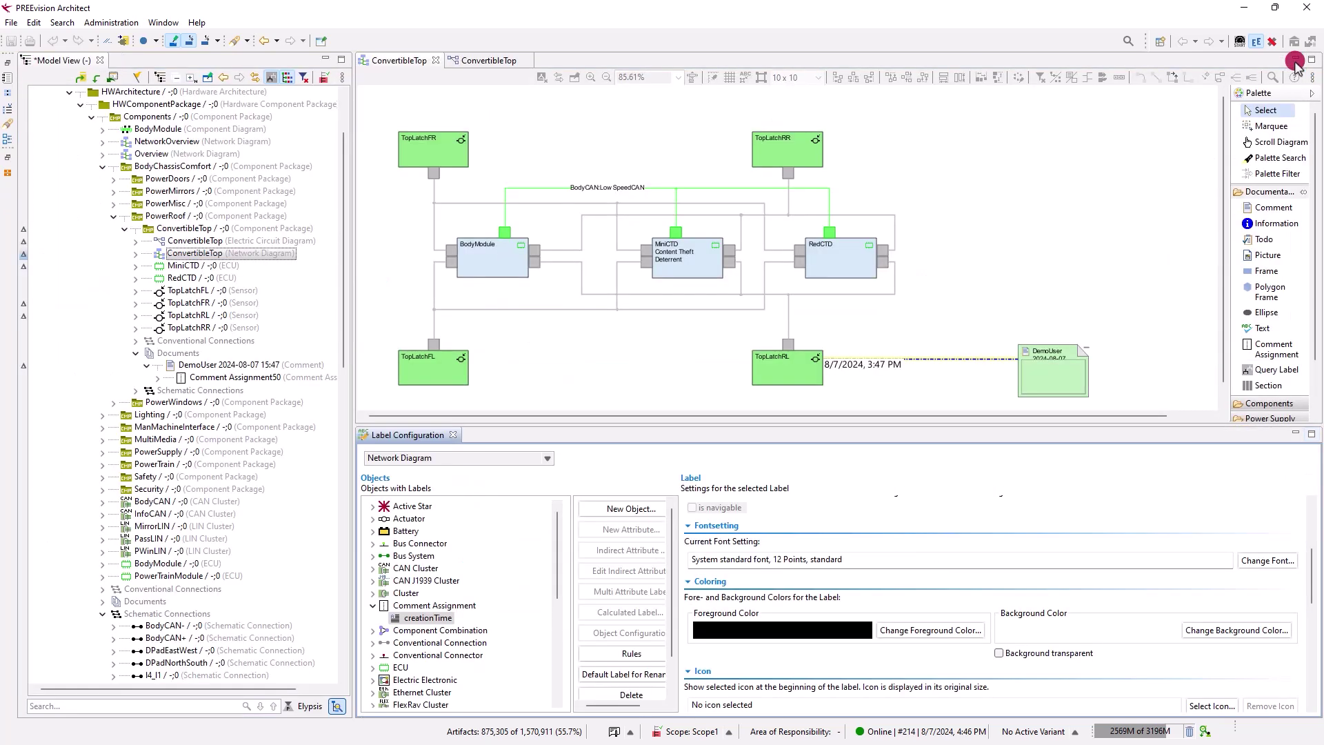
Step: Reset the date label beside TopLatchRL so it reads Creation Time above 8/7/2024, 3:47 PM
{"action": "right_click", "coordinate": [888, 366]}
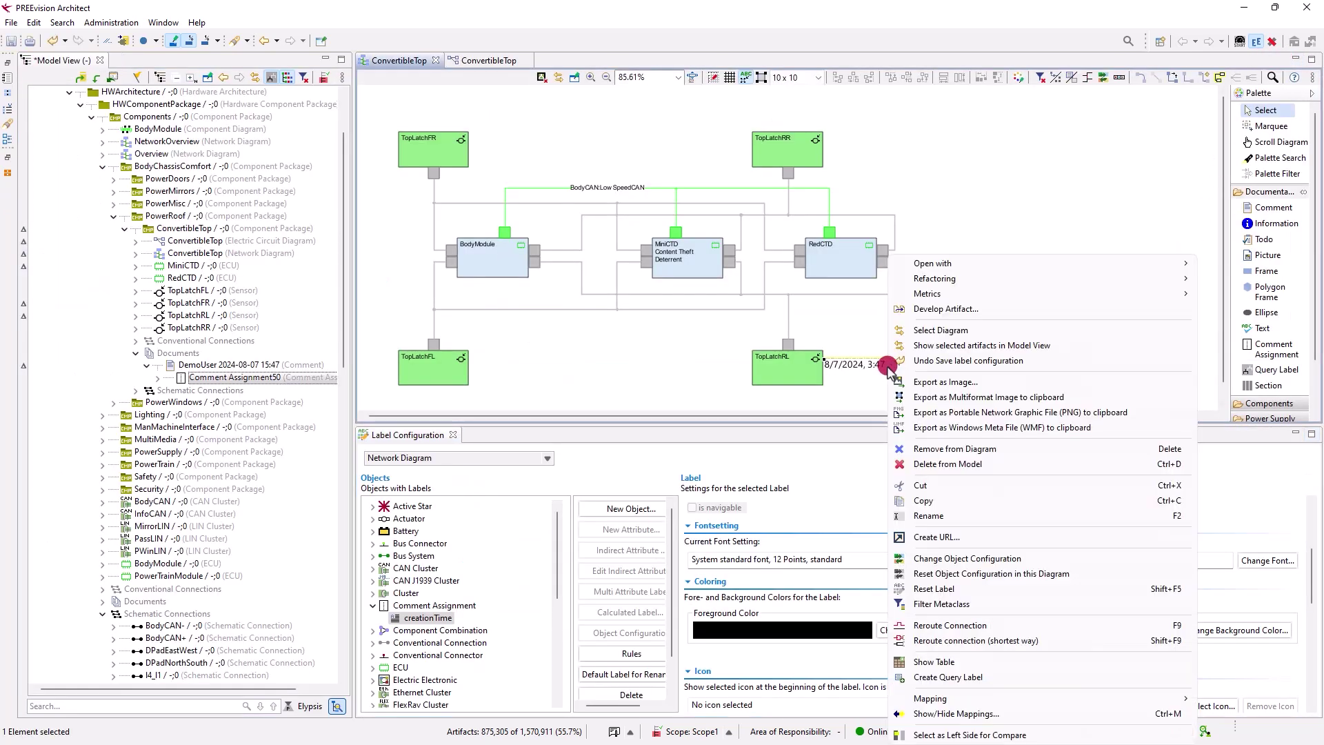
{"action": "left_click", "coordinate": [958, 589]}
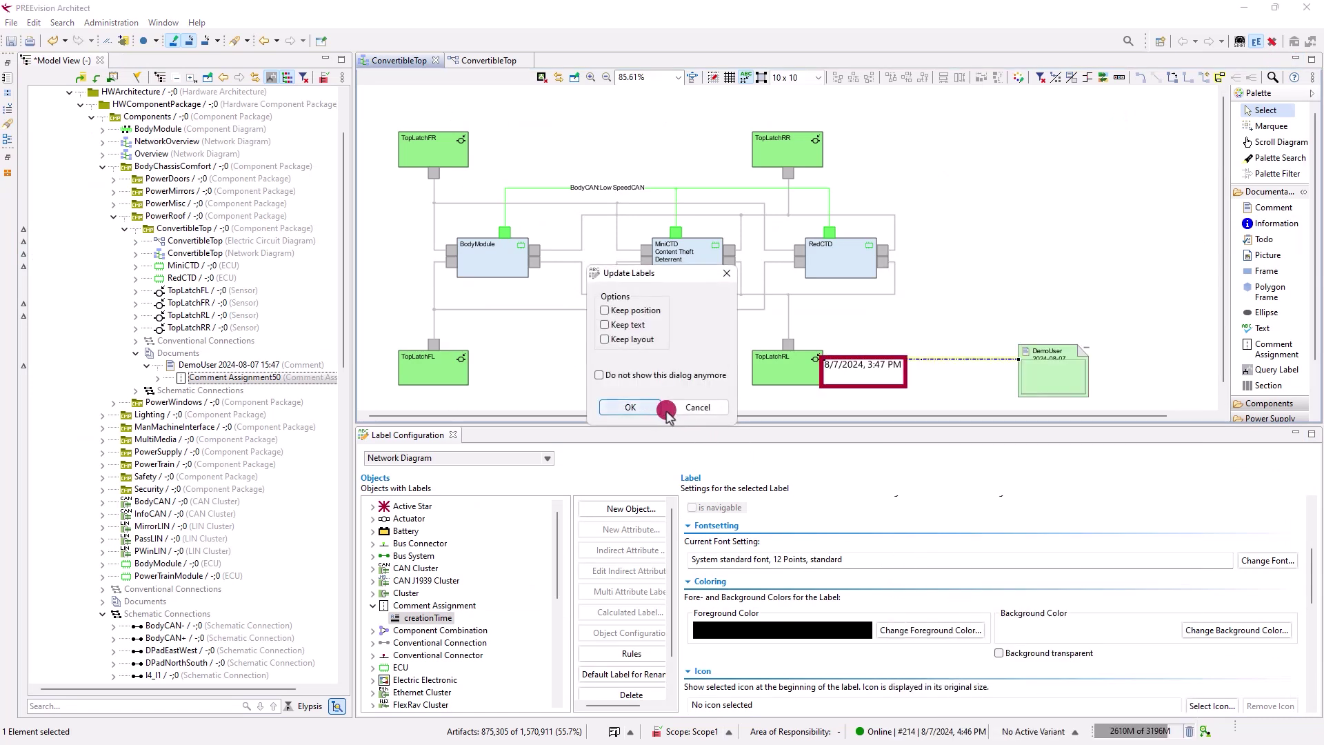
{"action": "left_click", "coordinate": [630, 407]}
{"action": "left_click", "coordinate": [879, 379]}
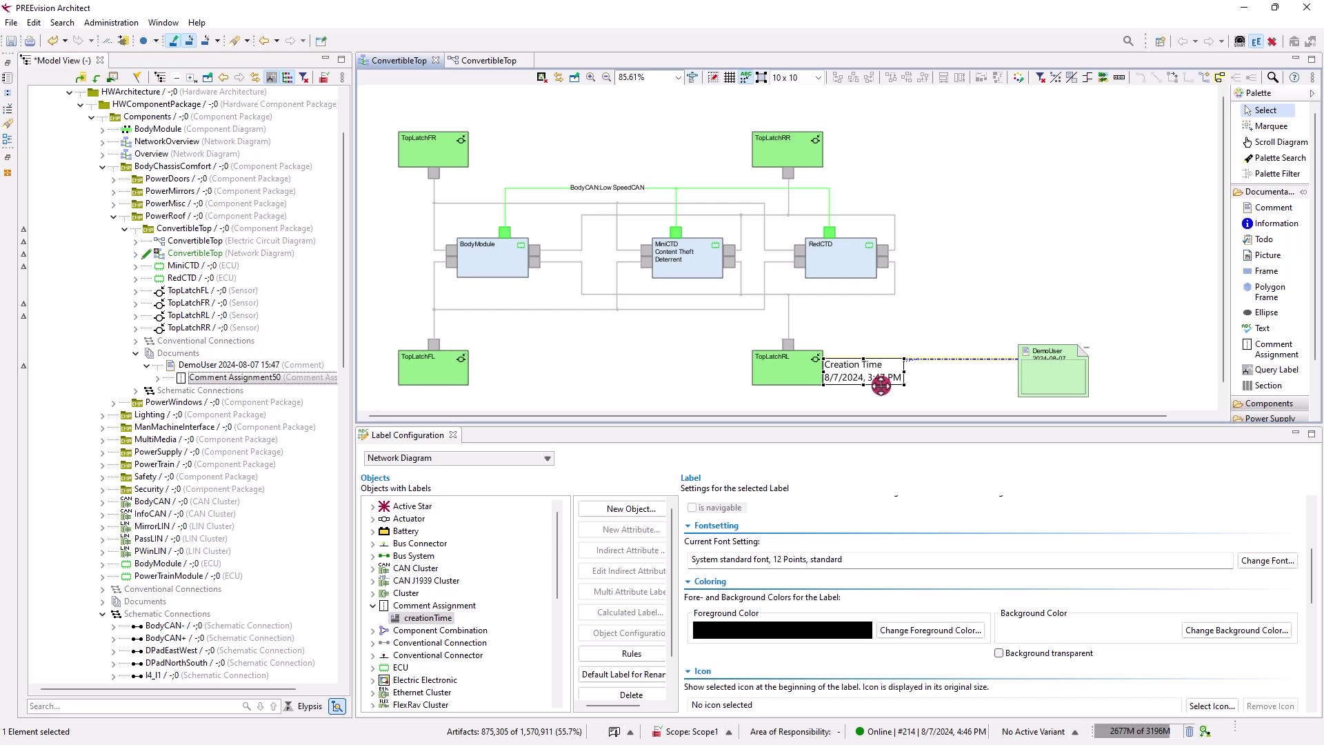